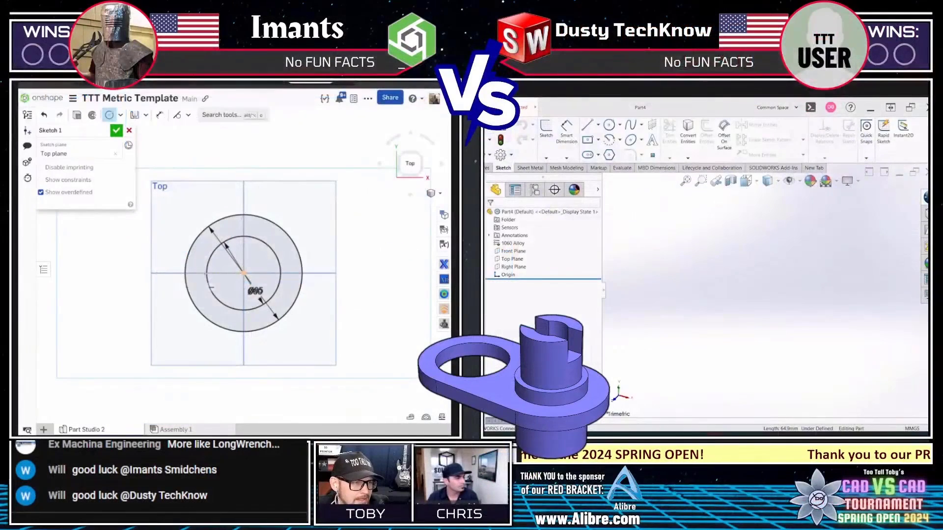
Draw a horizontal line from the circles' centre outward in the Onshape sketch, build a slot around it, and select SolidWorks' Front Plane
left_click(216, 267)
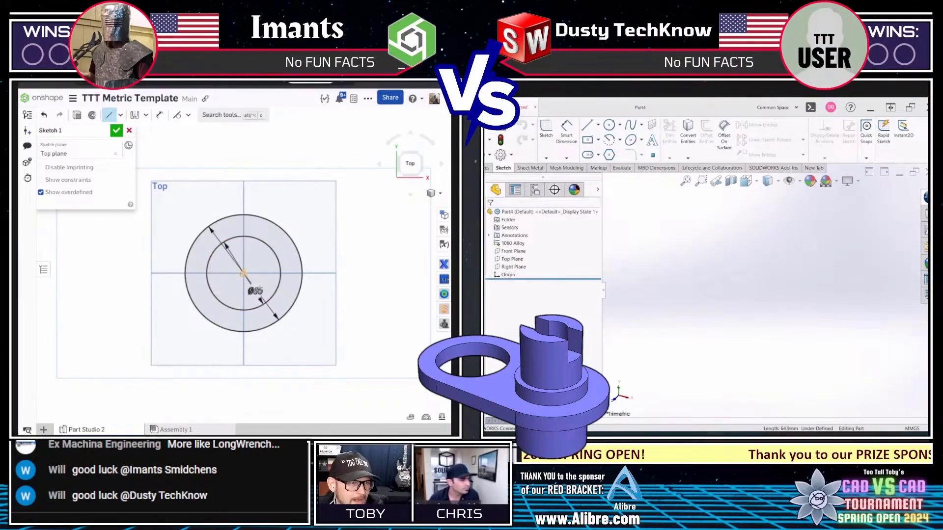
left_click(154, 274)
key("s")
left_click(502, 253)
left_click(168, 285)
left_click(171, 273)
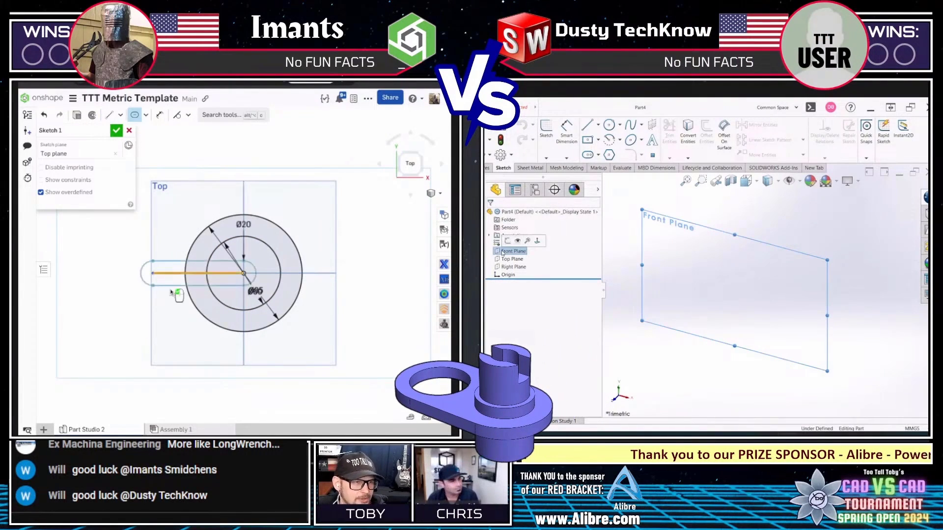
left_click(170, 307)
Set the Onshape slot's width to 95 mm and open a sketch on the Front Plane in SolidWorks
double_click(244, 225)
left_click(537, 241)
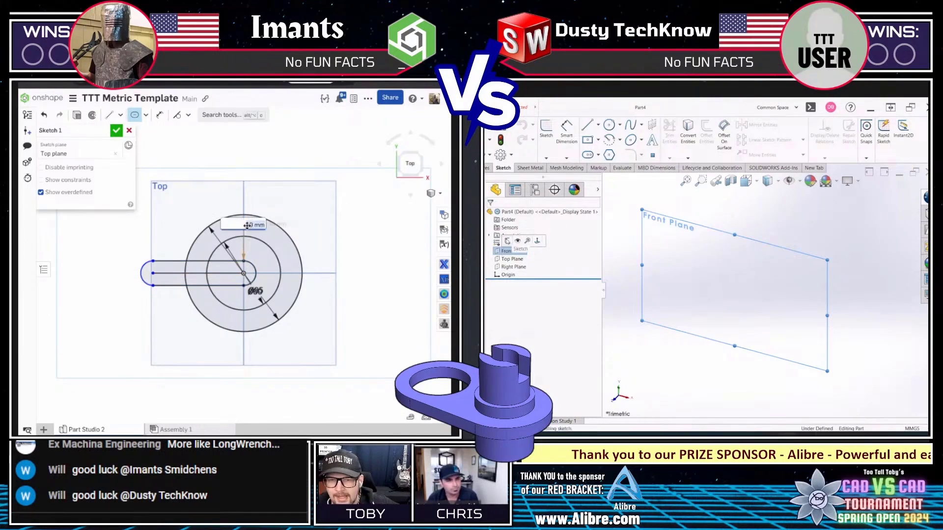
type("95")
key("Return")
Dimension the radius of the Onshape slot's outer end arc and discard the circle sketch on the SolidWorks Front Plane
left_click(609, 125)
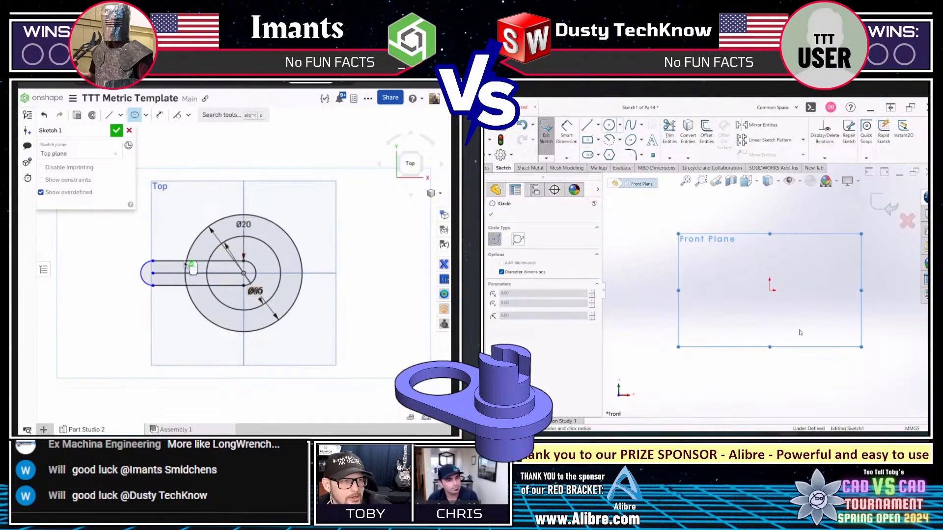
left_click(770, 290)
key("d")
left_click(96, 273)
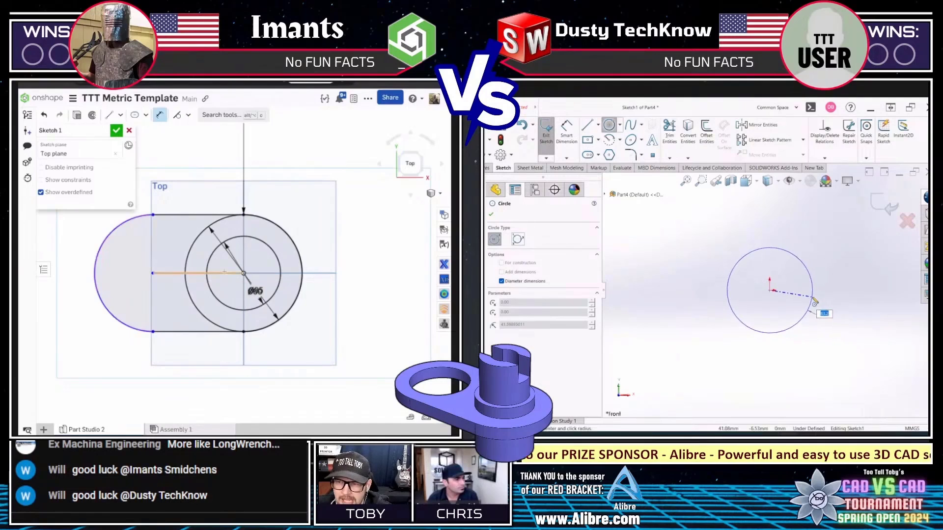
key("Escape")
left_click(304, 277)
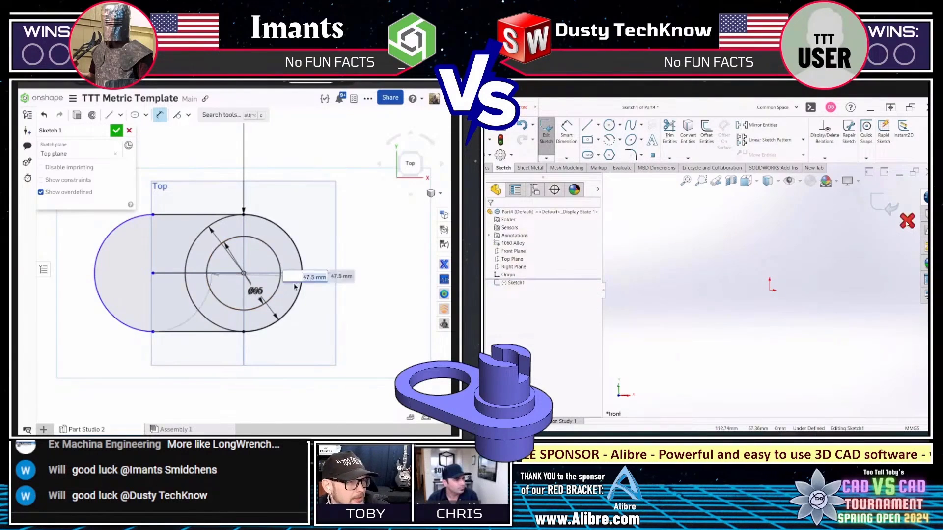
left_click(907, 221)
key("Return")
left_click(186, 264)
left_click(708, 273)
Set the Onshape slot's overall length to 180 mm and sketch an origin-centred circle about 92 mm in diameter on SolidWorks' Top Plane
left_click(512, 259)
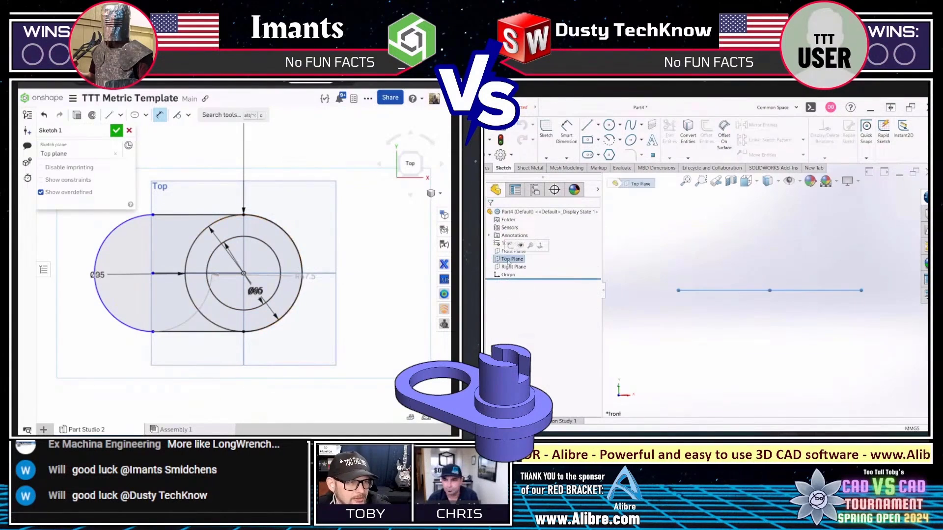
left_click(522, 248)
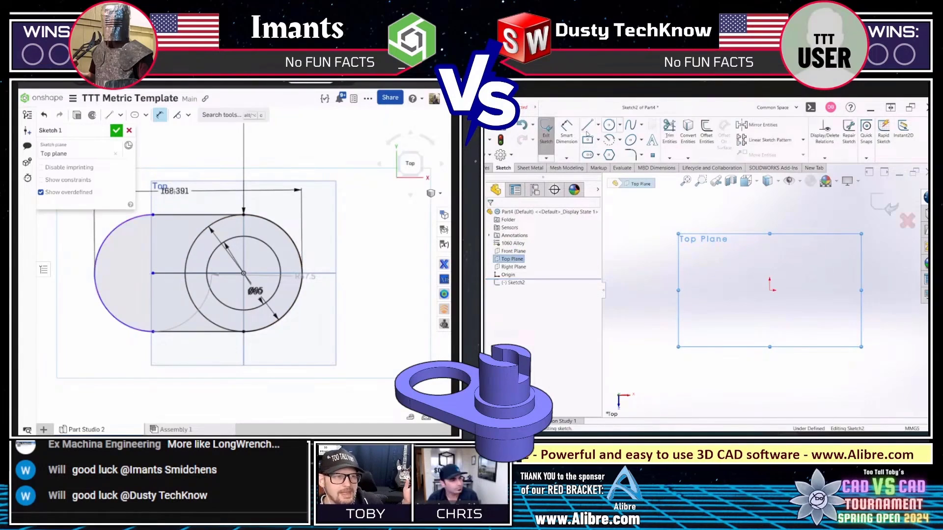
key("c")
left_click(770, 290)
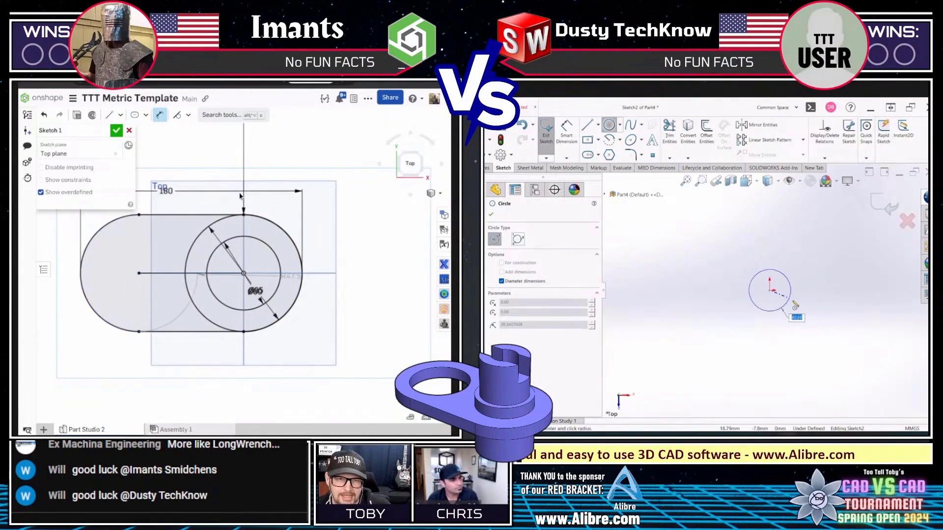
scroll(249, 193, "down", 2)
left_click(816, 303)
key("Escape")
Extrude the Onshape slot profile around its inner circle and set the SolidWorks circle's diameter to 47.5 mm
key("shift+e")
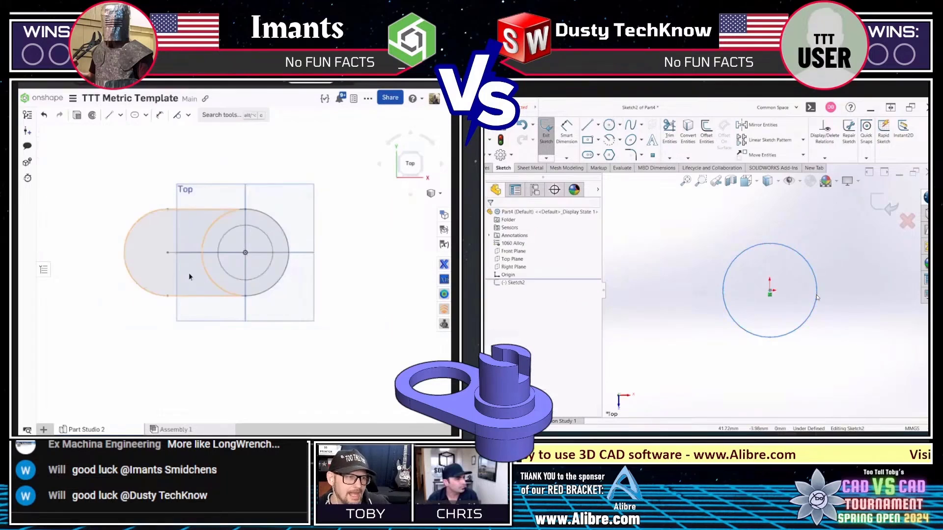
key("d")
mouse_move(200, 282)
right_mouse_down()
mouse_move(200, 271)
mouse_move(222, 262)
right_mouse_up()
left_click(735, 261)
left_click(705, 253)
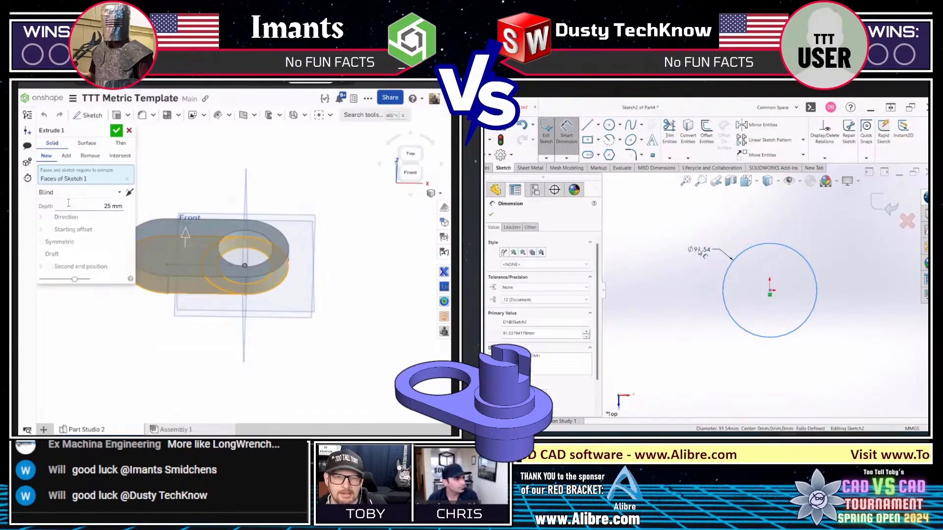
type("47.5")
key("Return")
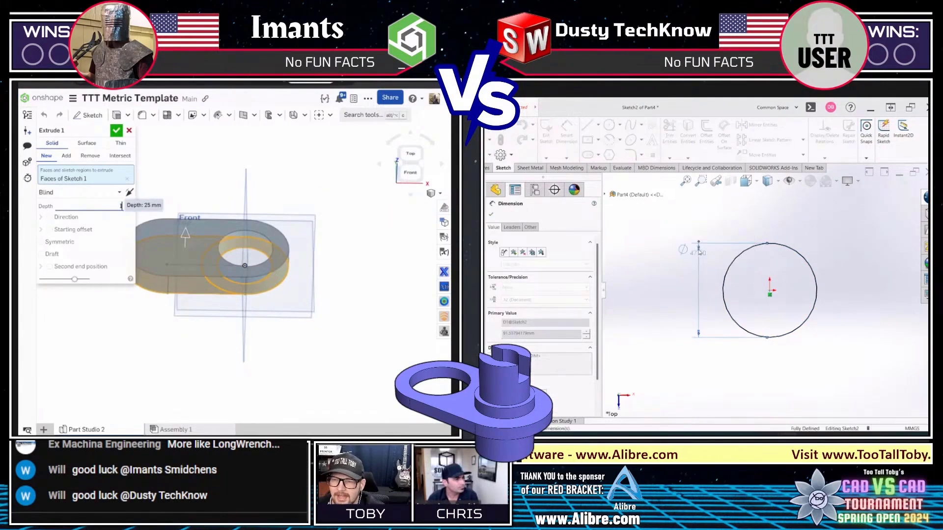
key("Return")
Extrude the Onshape ring region 62 mm as Add and draw a horizontal line about 73 mm long from the SolidWorks circle's centre
key("shift+e")
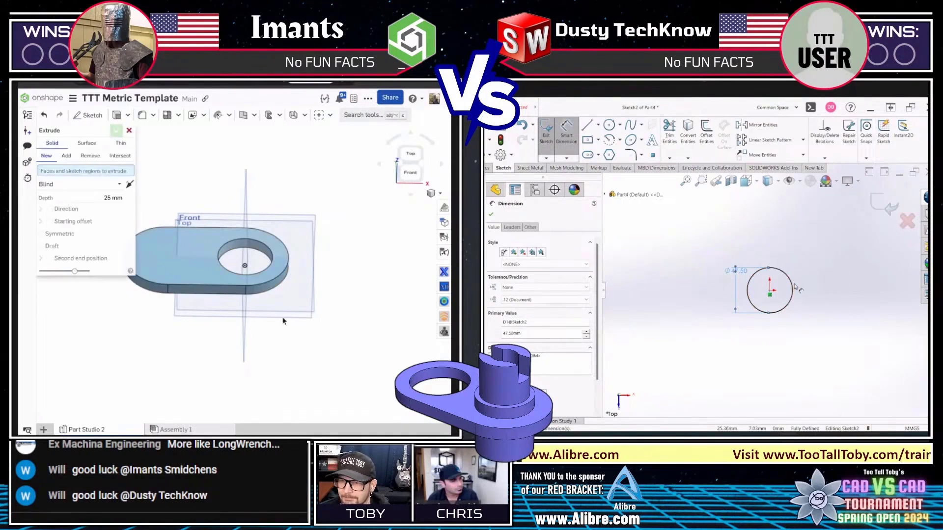
key("l")
right_click_drag(280, 304, 276, 257)
left_click(770, 290)
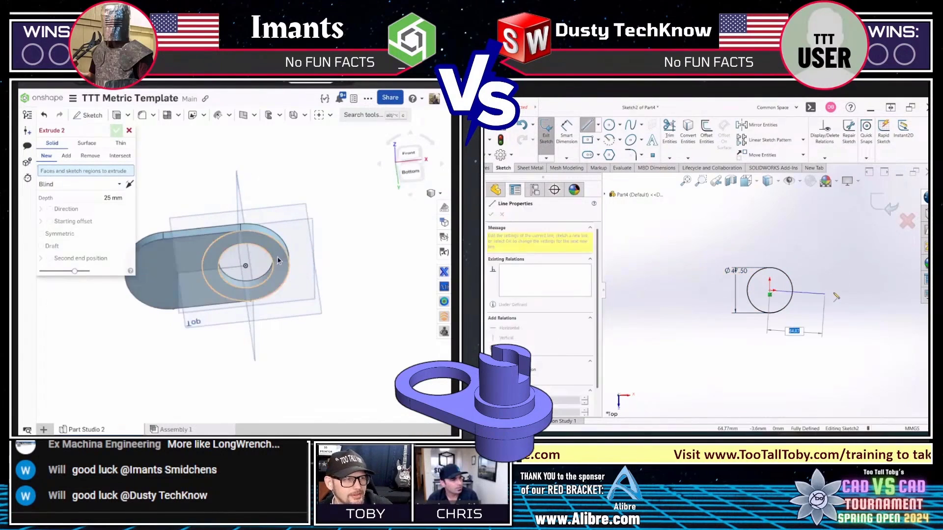
left_click(277, 256)
left_click(840, 291)
key("Escape")
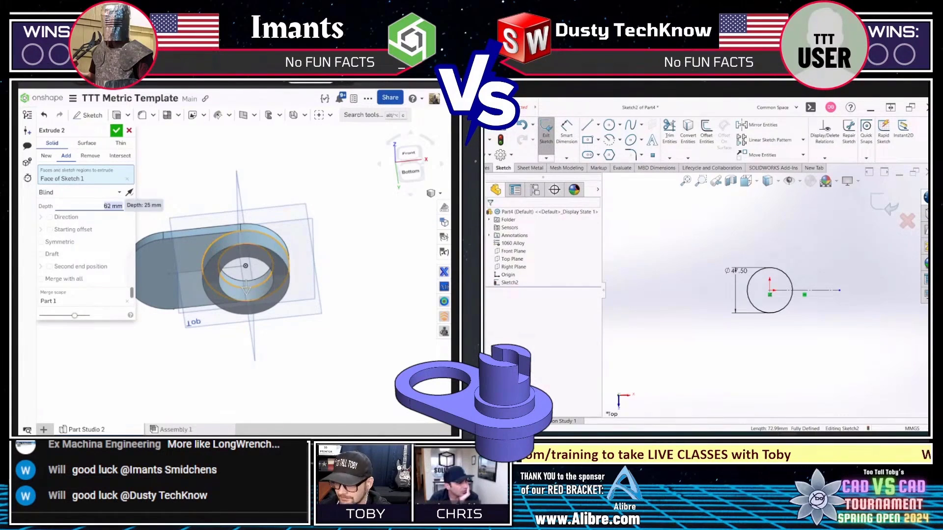
Delete the circle and line from the SolidWorks sketch and enable a starting offset for the Onshape ring extrusion
left_click_drag(873, 349, 705, 254)
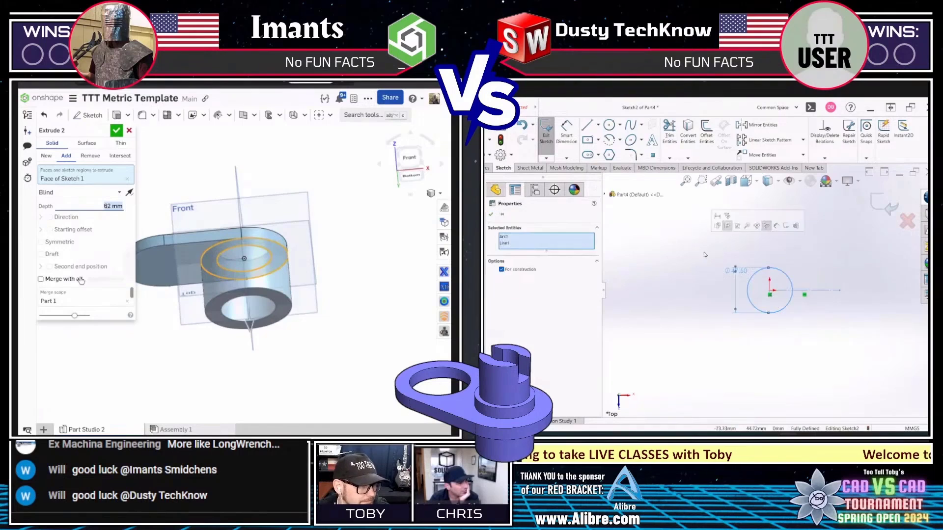
key("Delete")
left_click(62, 229)
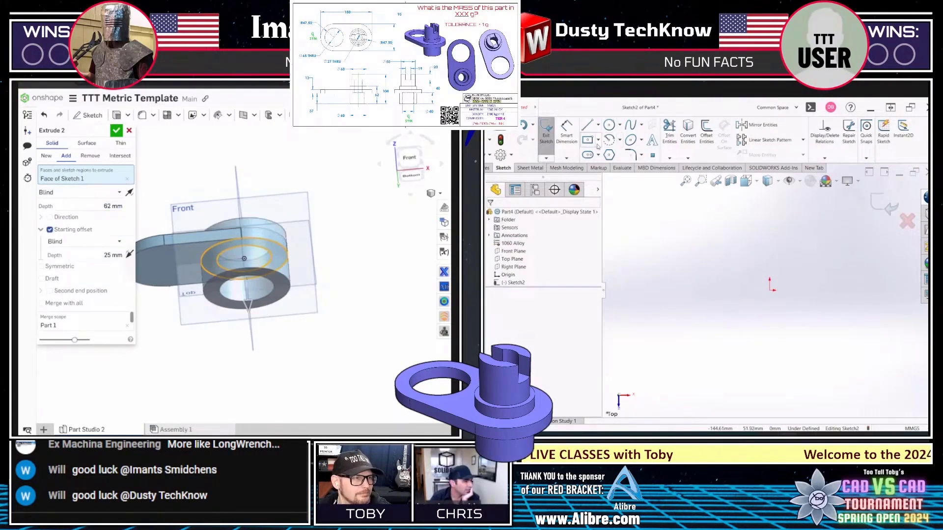
Sketch a horizontal centerpoint slot on the SolidWorks origin, about 270 mm long overall and 50 mm wide
left_click(587, 154)
left_click(770, 290)
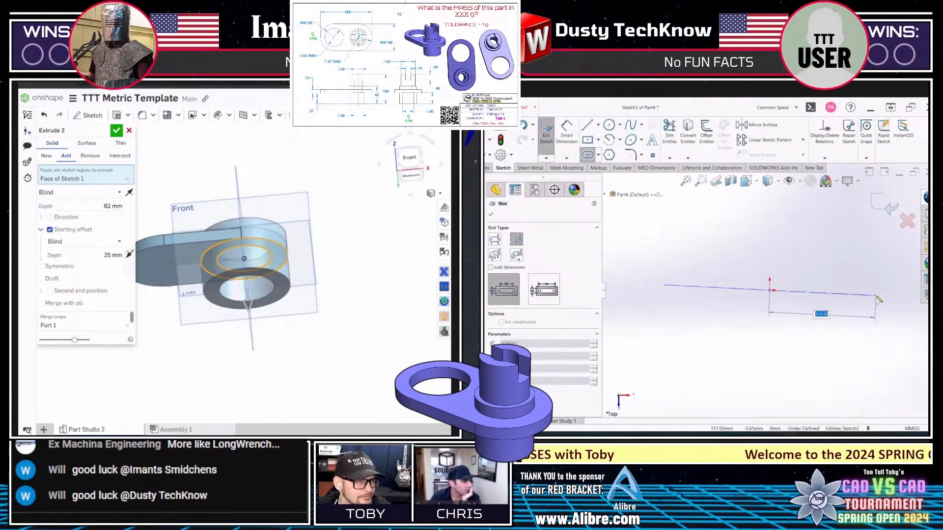
left_click(874, 291)
left_click(864, 315)
key("Escape")
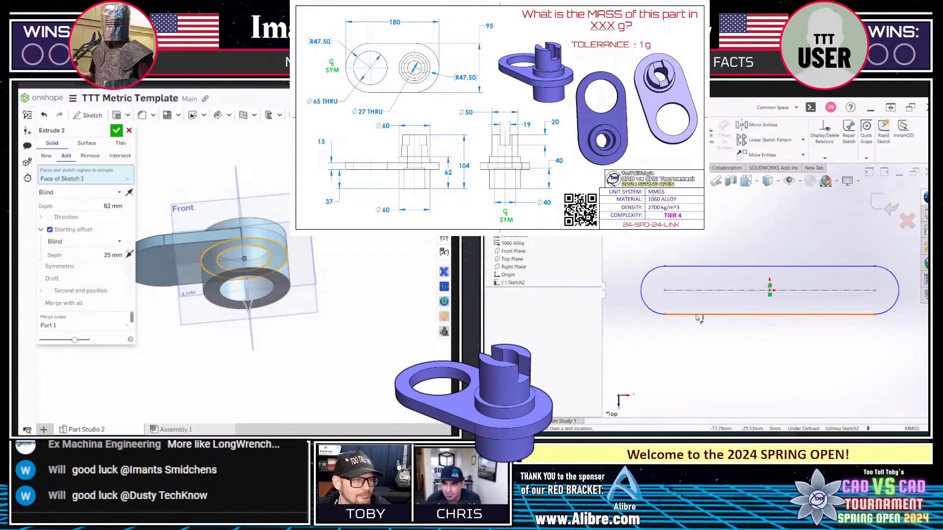
Dimension the SolidWorks slot's overall length across its end arcs and set it to 180 mm
left_click(645, 291)
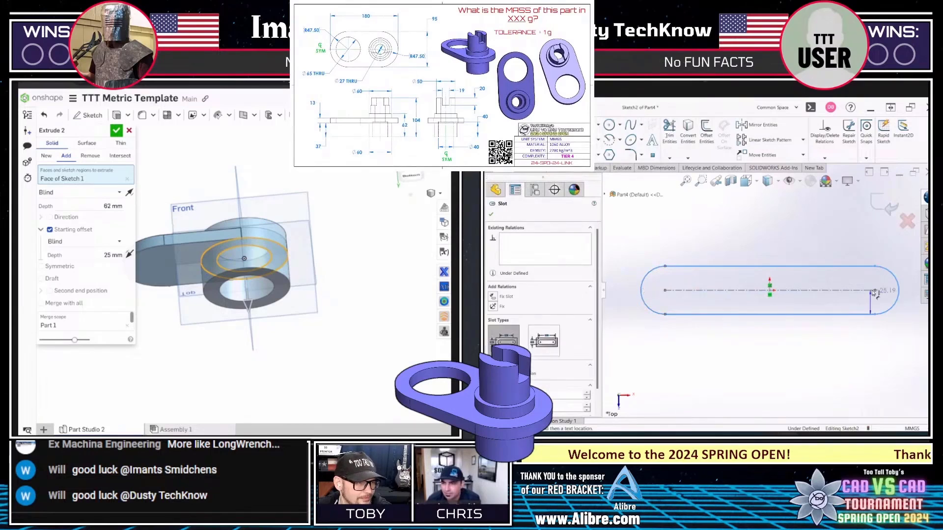
left_click(829, 244)
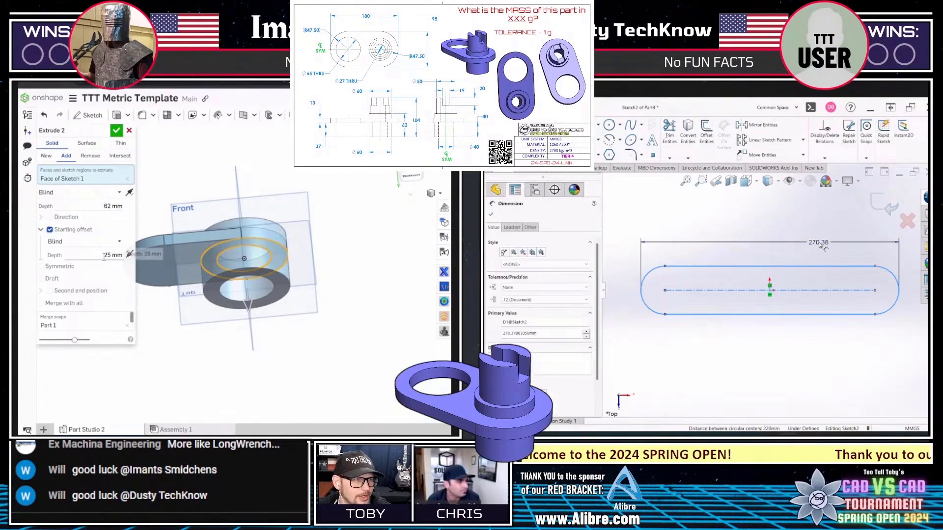
left_click(113, 256)
type("180")
key("Return")
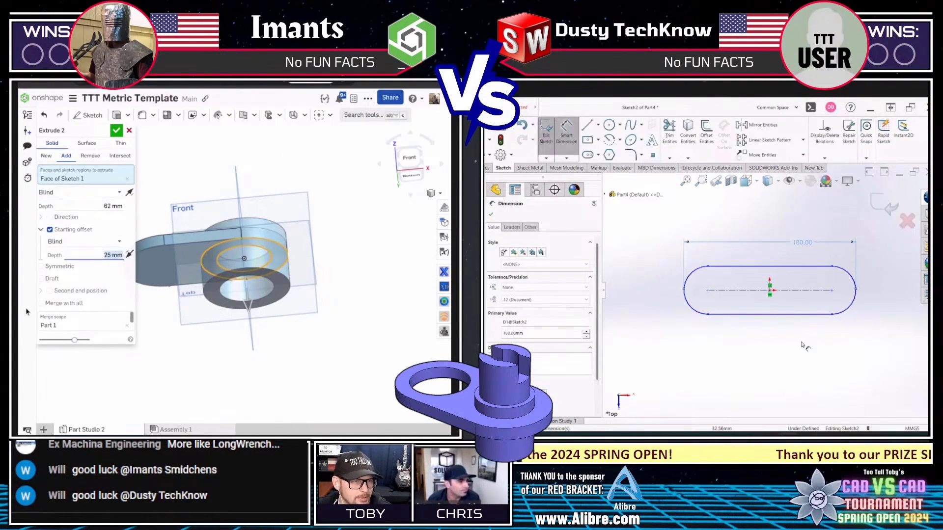
Set the SolidWorks slot's end radius to 47.5 mm and the Onshape ring extrusion's starting offset to 37 mm
key("Escape")
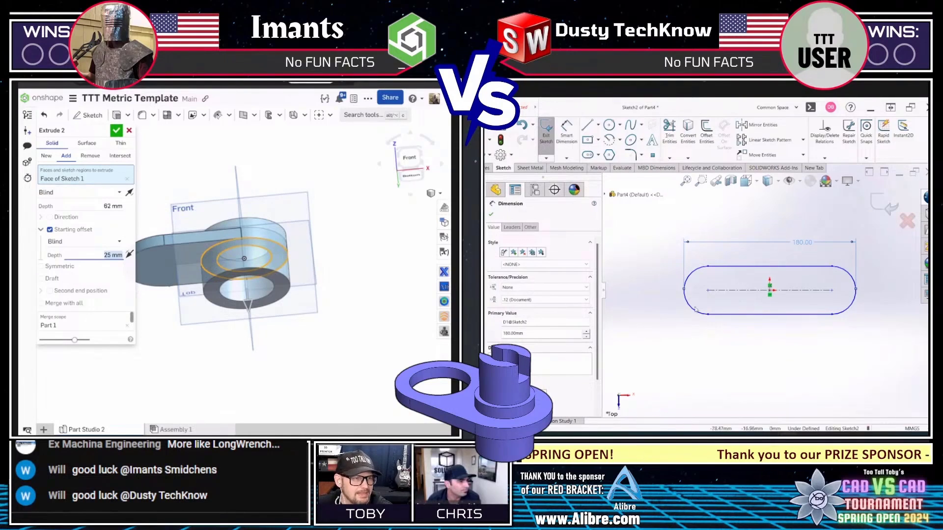
key("d")
left_click(691, 307)
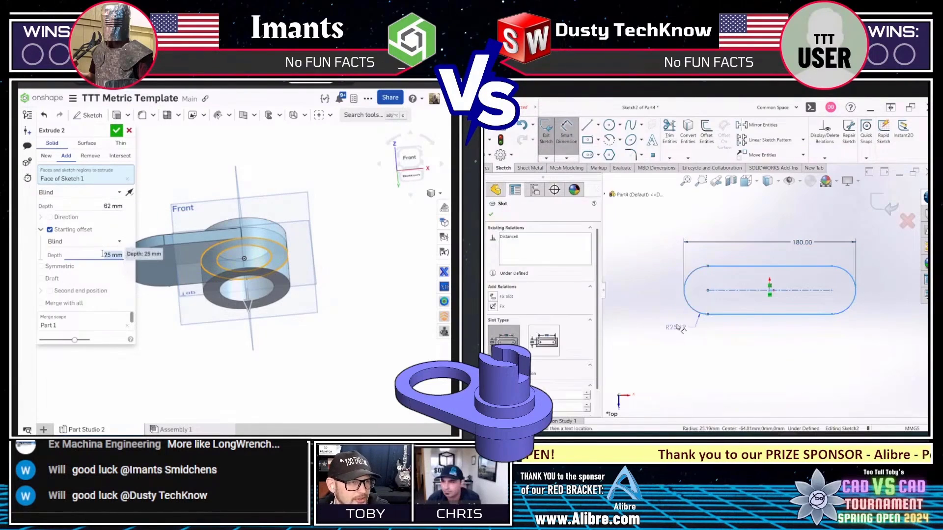
type("37")
left_click(660, 314)
key("Return")
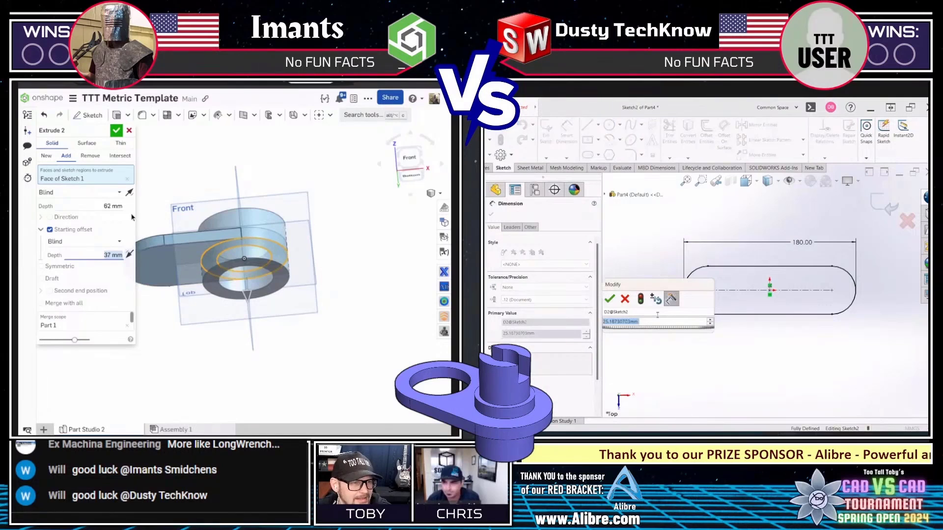
type("47")
Reverse both the depth and starting offset directions of the Onshape ring extrusion and accept the feature
left_click(130, 193)
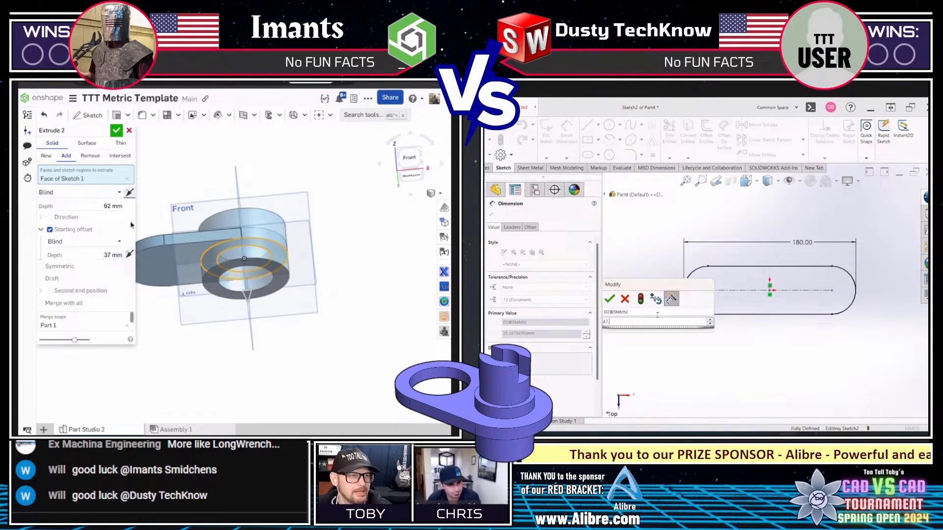
left_click(129, 255)
key("Return")
left_click(116, 130)
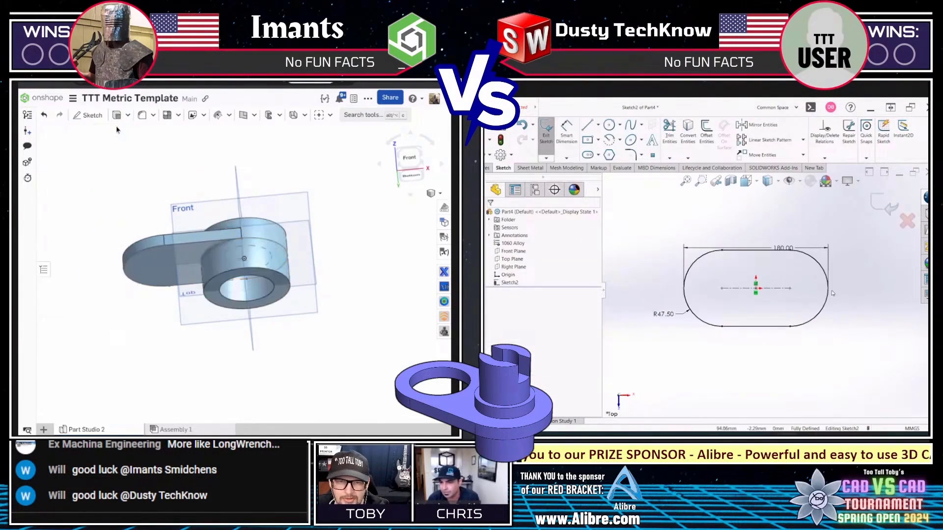
Draw a 65 mm diameter circle on one end-arc centre of the SolidWorks slot and start an Onshape sketch on the Front plane
right_click_drag(312, 175, 290, 224)
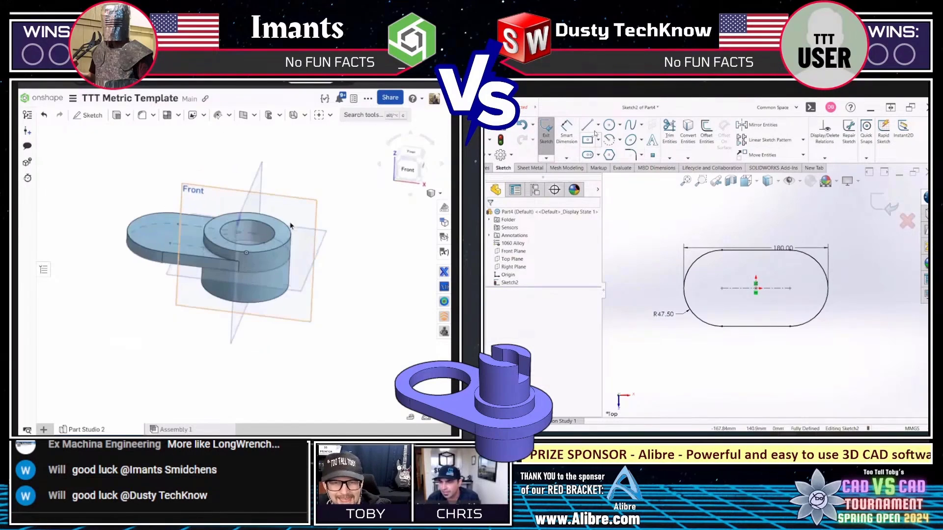
left_click(609, 125)
left_click(609, 125)
left_click(721, 289)
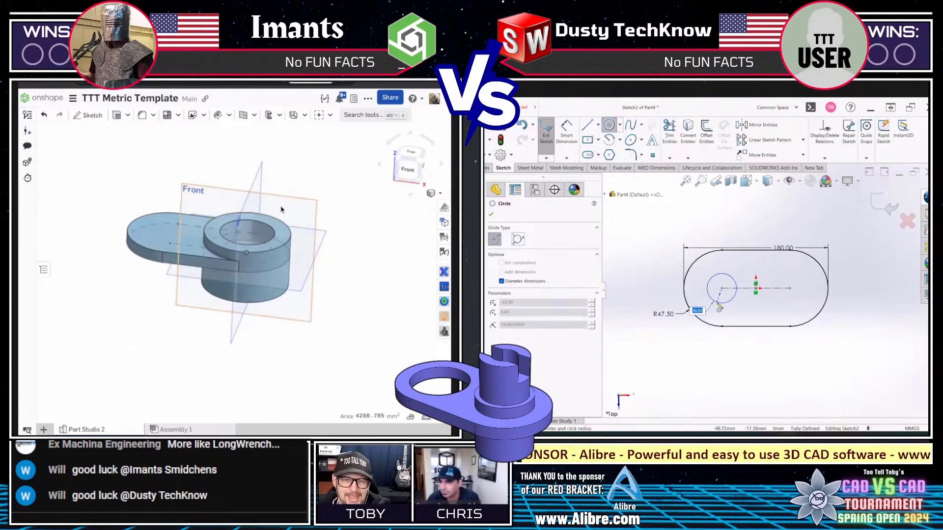
key("shift+s")
type("65n")
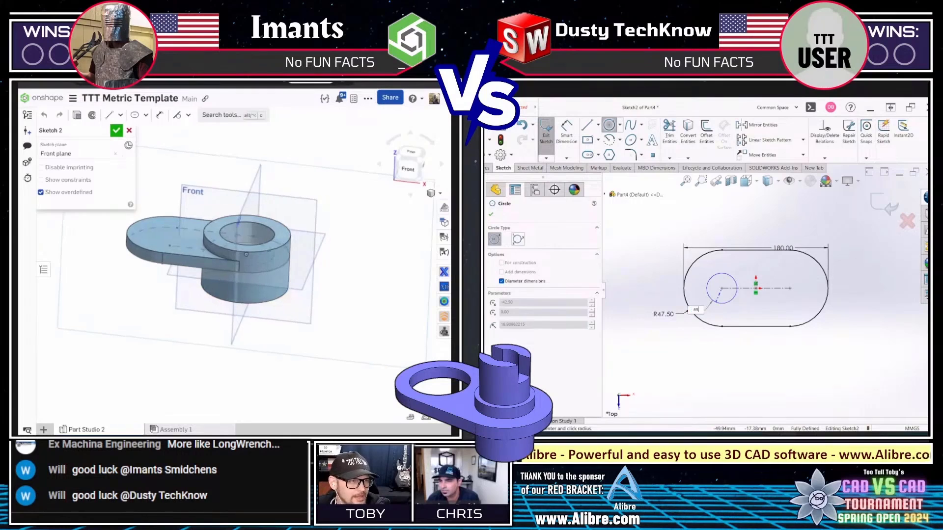
key("Return")
Project the cylinder's outline into the Onshape sketch and draw a vertical line about 22 mm upward from its upper edge
key("l")
scroll(278, 245, "up", 2)
key("g")
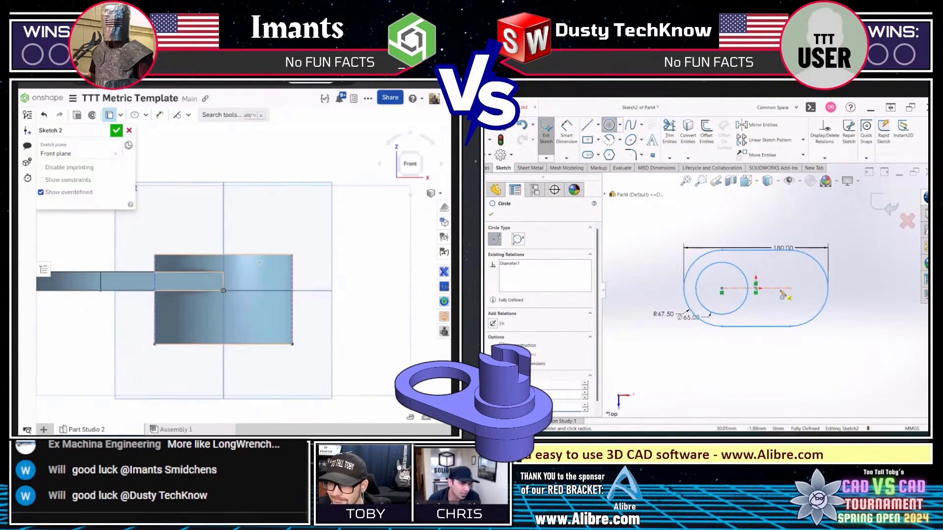
key("l")
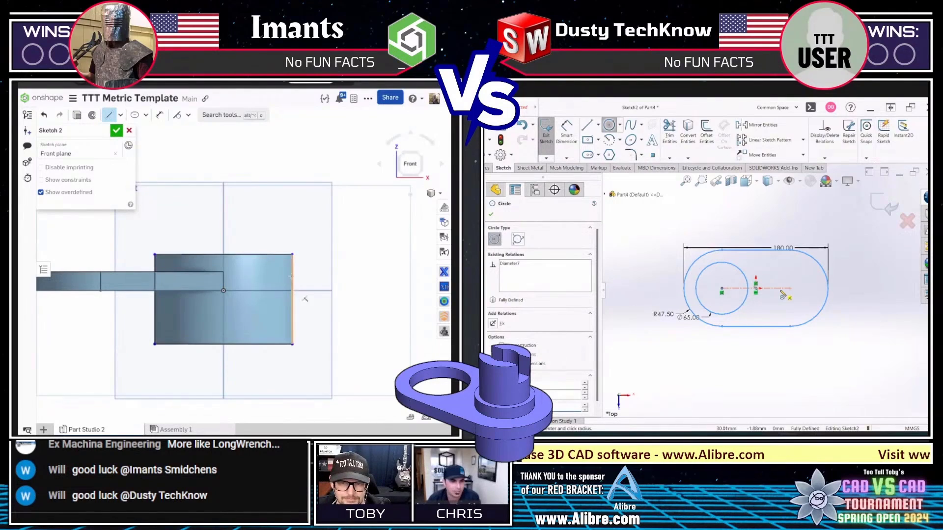
left_click(278, 255)
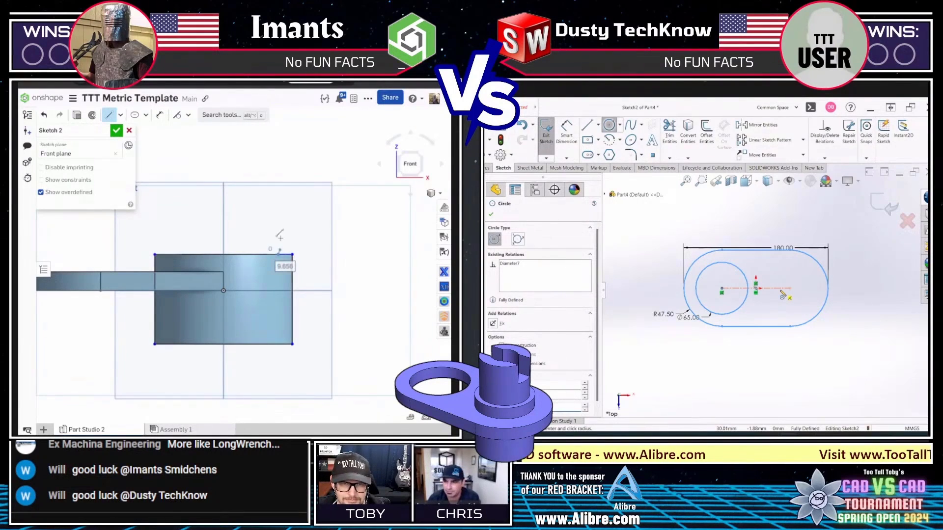
key("Escape")
left_click(278, 224)
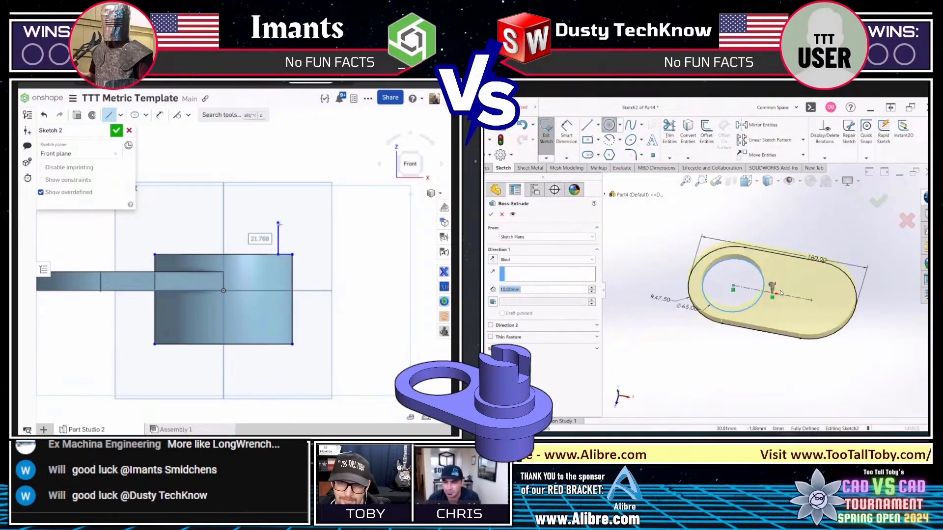
Extrude the SolidWorks link profile 13 mm and set the Onshape vertical line's length to 12 mm
type("13")
key("Return")
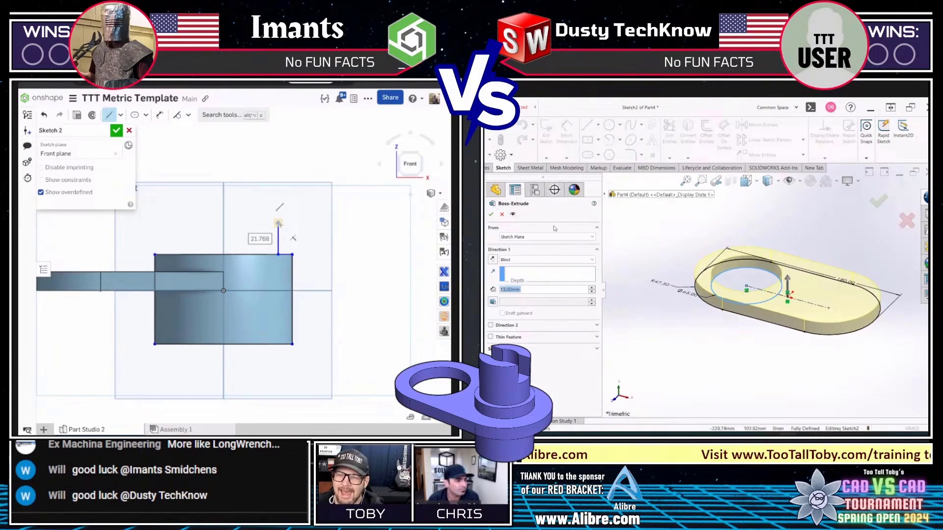
left_click(877, 201)
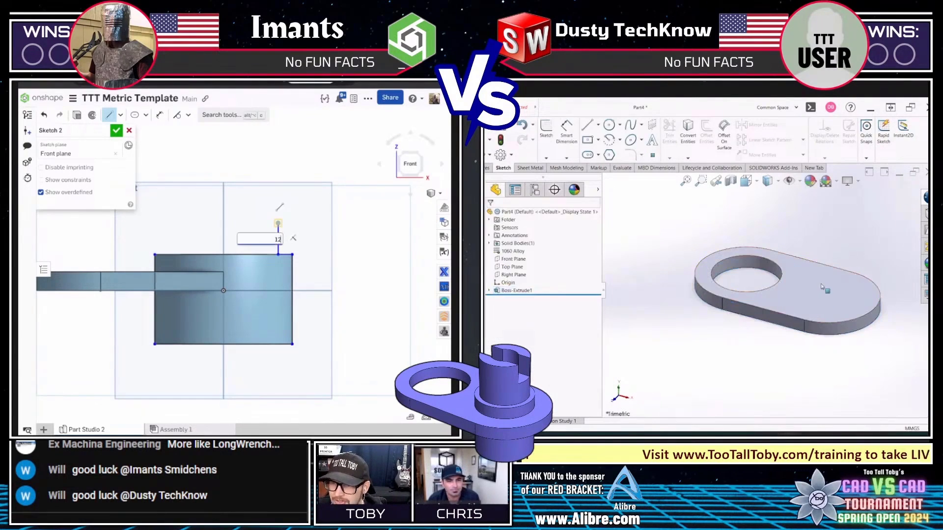
Draw the Onshape profile's shoulder, about 12.5 mm, and rise, about 27.6 mm, back to the axis, and start a SolidWorks sketch on the plate's face
right_click(822, 258)
left_click(846, 262)
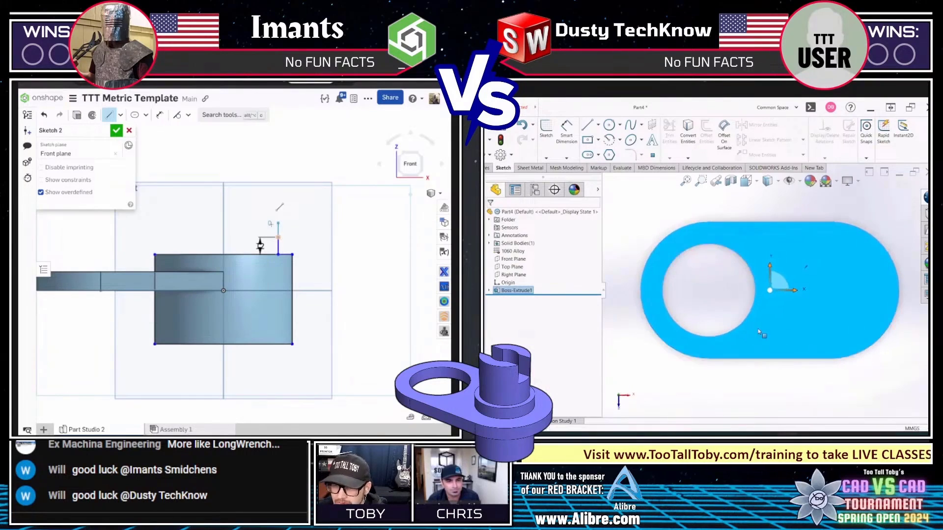
left_click(260, 237)
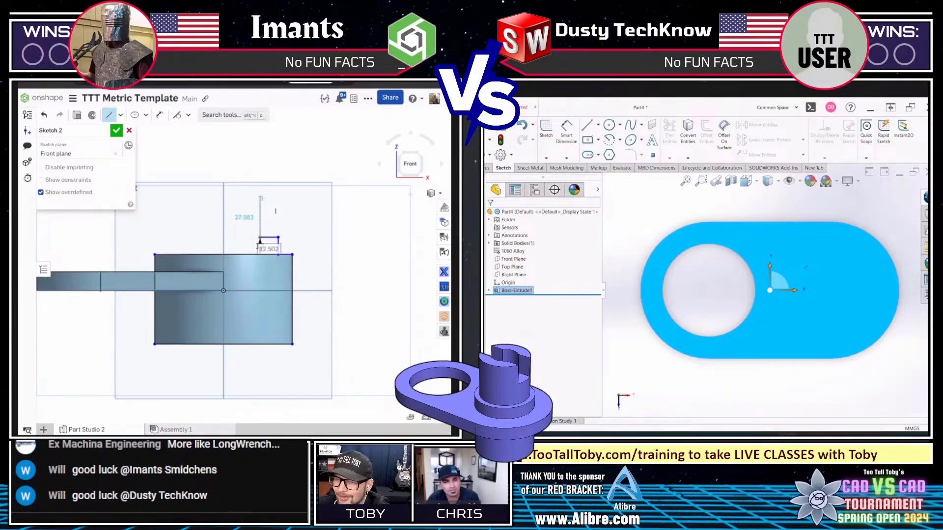
left_click(261, 198)
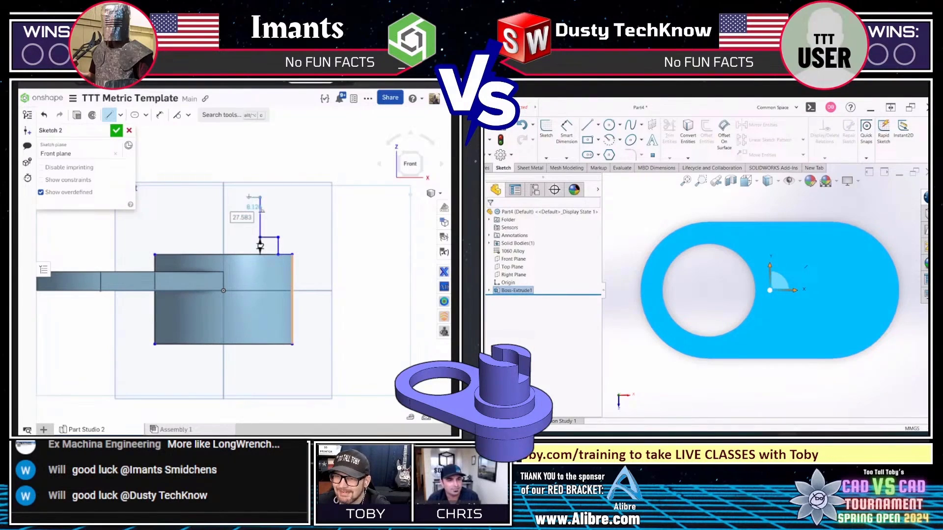
right_click(834, 269)
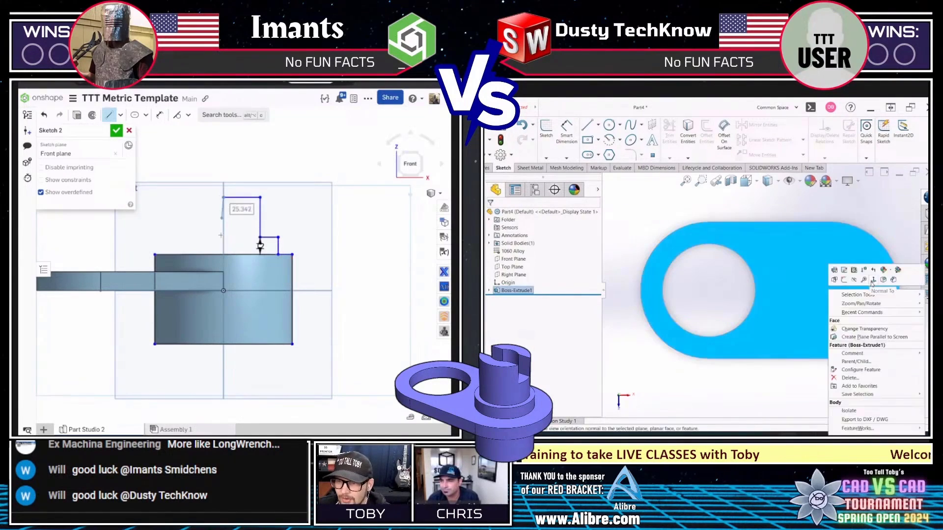
left_click(843, 281)
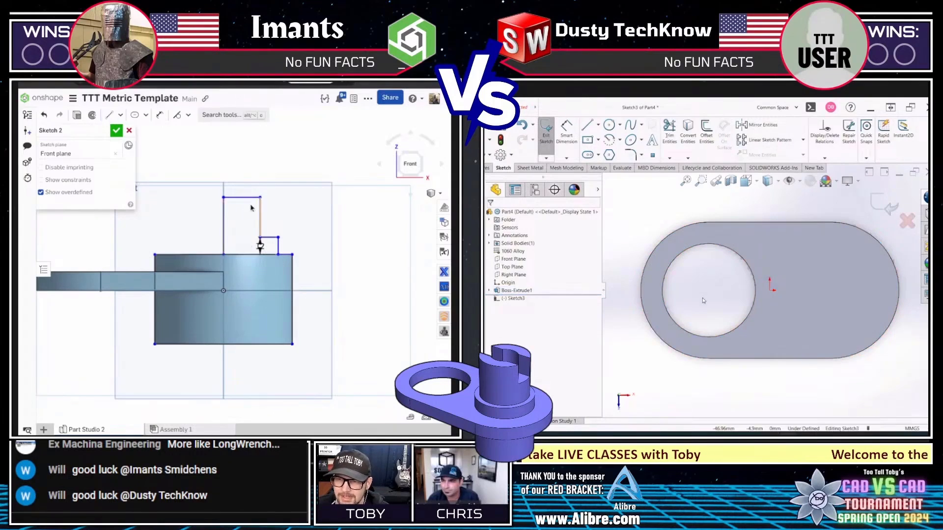
Set the Onshape profile's overall height, measured from the cylinder's base, to 104 mm and try a SolidWorks line from the hole's centre
key("l")
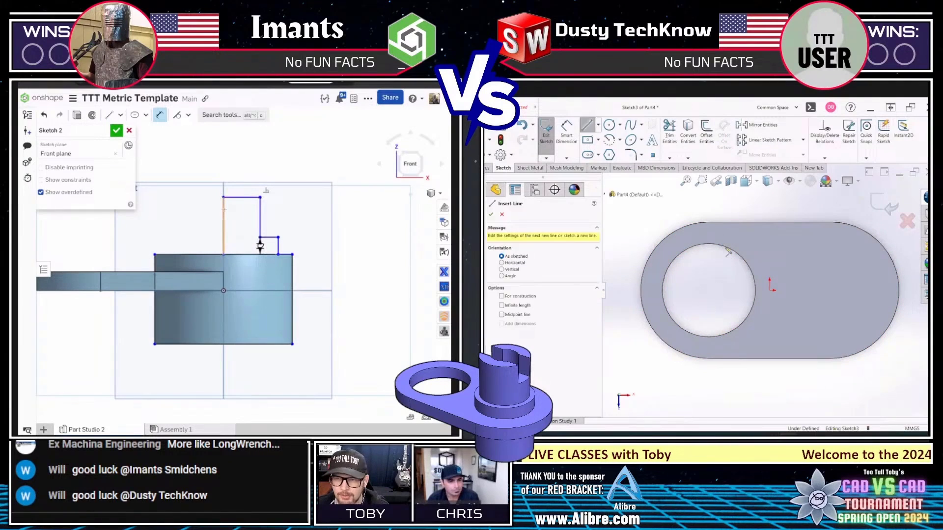
left_click(709, 290)
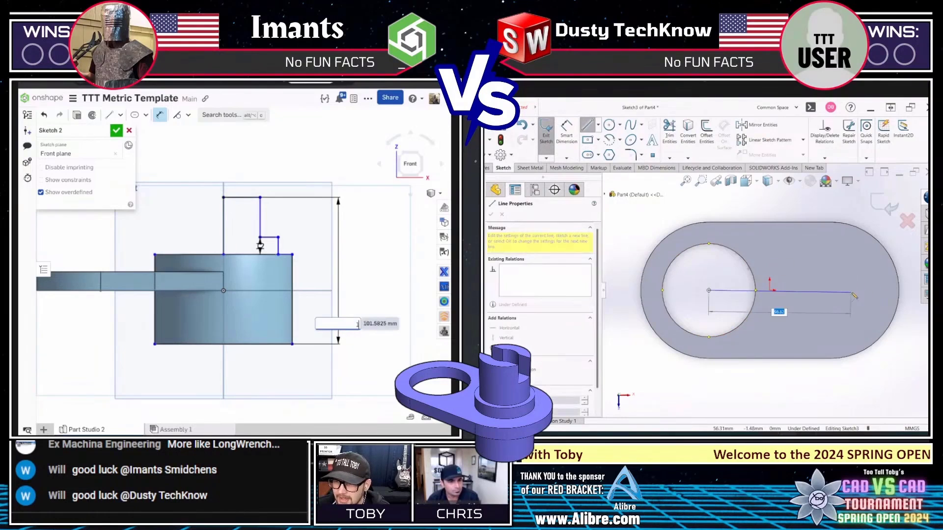
type("04")
key("Return")
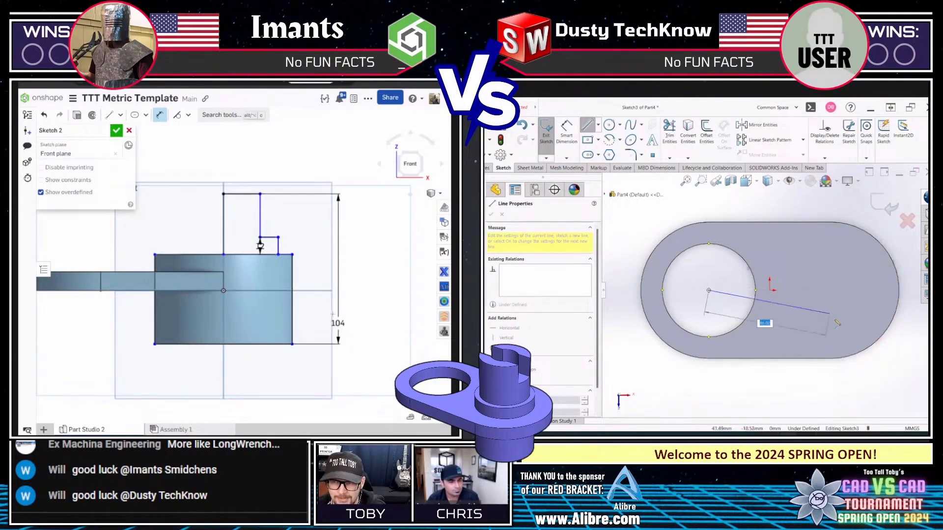
key("Escape")
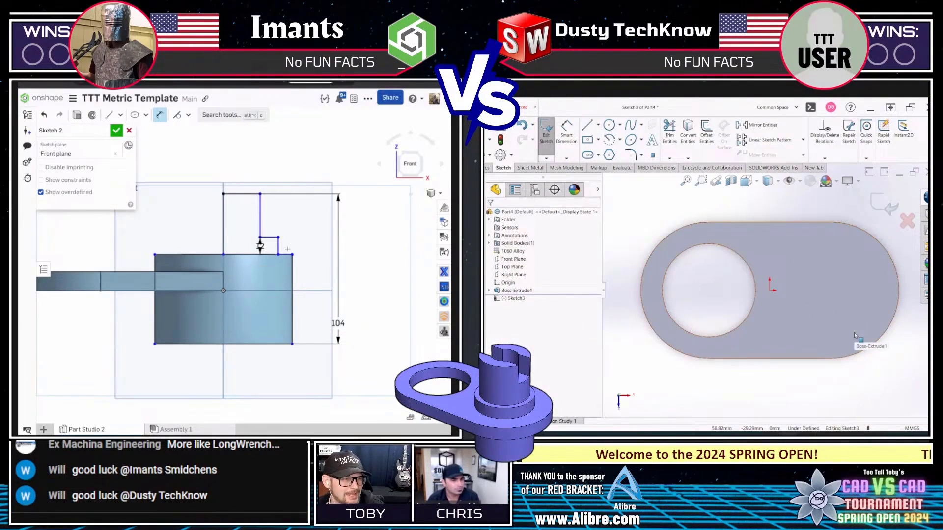
Set the distance from the Onshape centre axis to the shoulder's outer edge to 30 mm and select the SolidWorks plate's solid-end arc
left_click(278, 250)
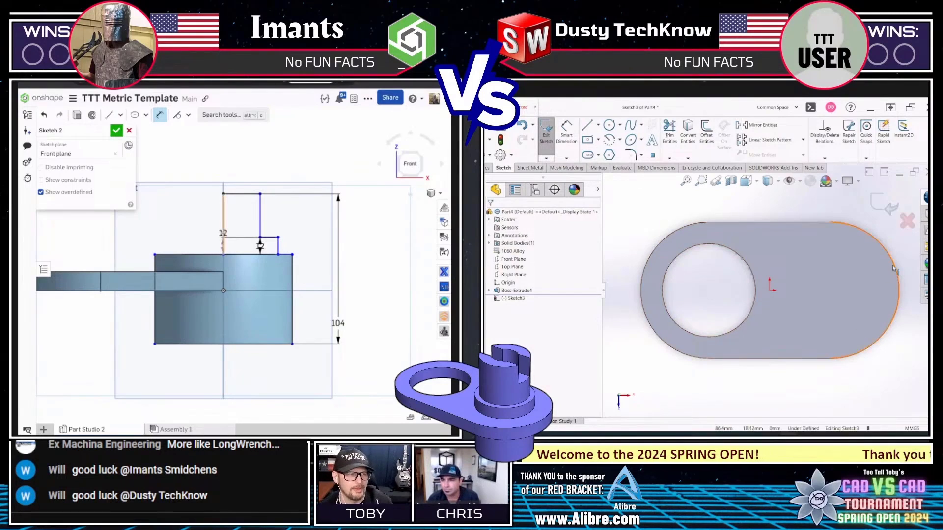
left_click(856, 227)
left_click(223, 236)
left_click(247, 246)
key("Return")
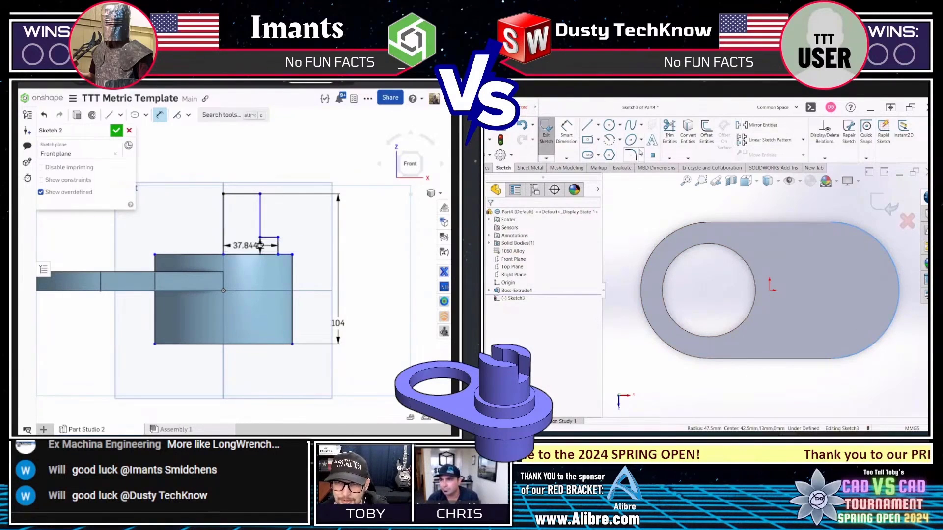
left_click(712, 142)
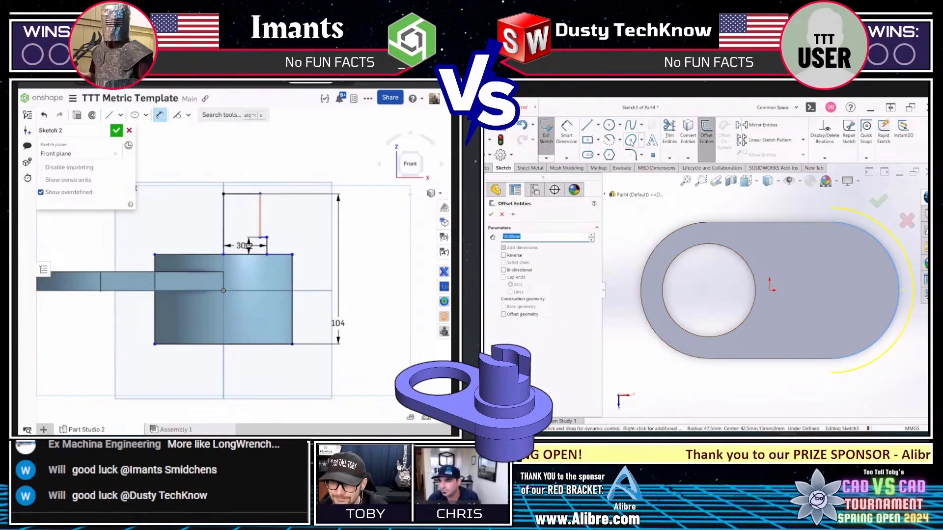
left_click(504, 256)
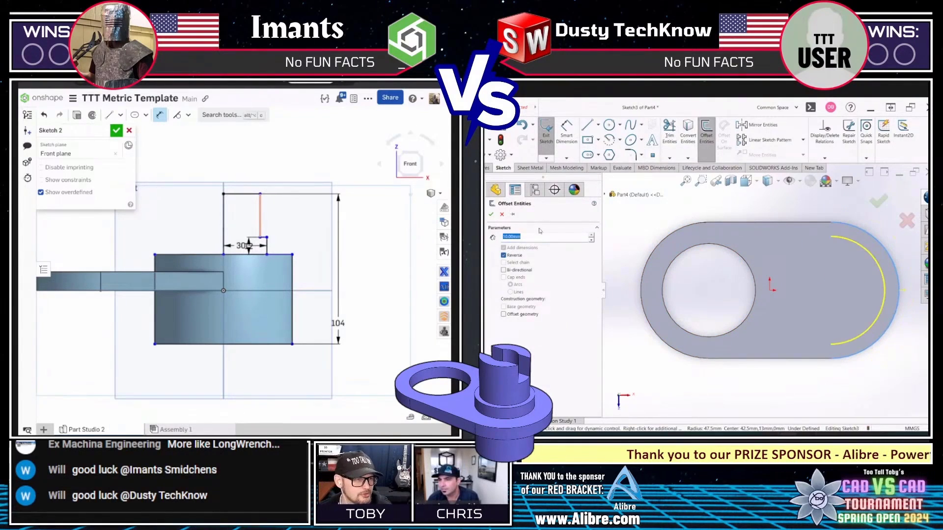
left_click_drag(527, 237, 497, 236)
Trim the surplus segments at the Onshape profile's base and shoulder, and cancel the SolidWorks arc offset
key("Escape")
left_click_drag(260, 237, 261, 255)
scroll(269, 256, "up", 1)
key("m")
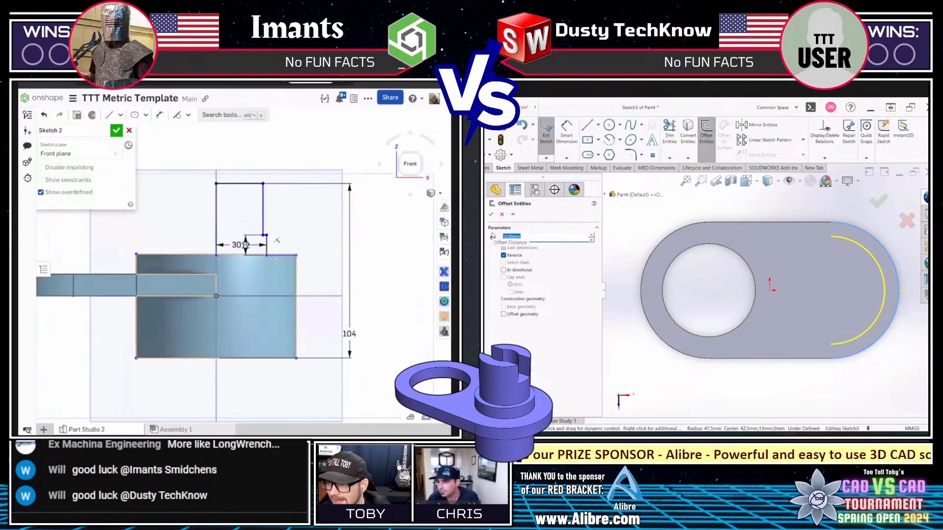
left_click(266, 255)
left_click(254, 254)
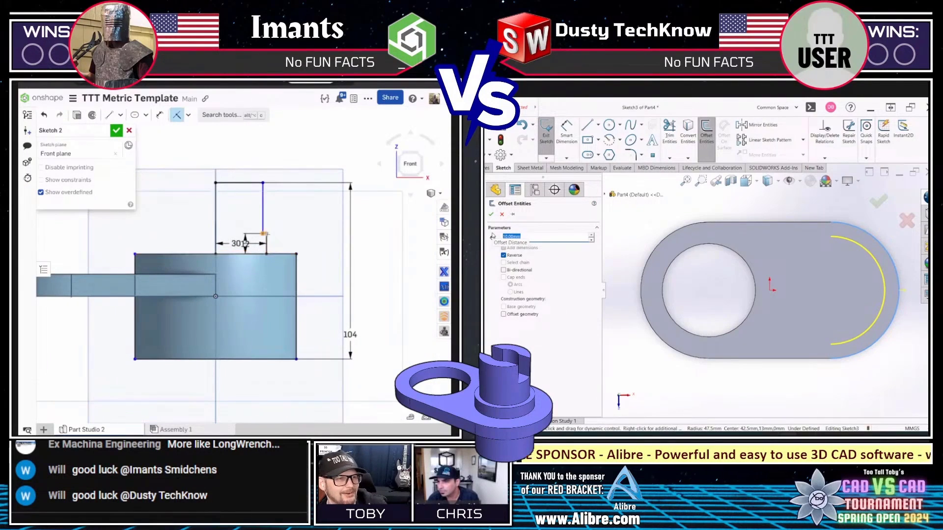
left_click(266, 234)
left_click(502, 214)
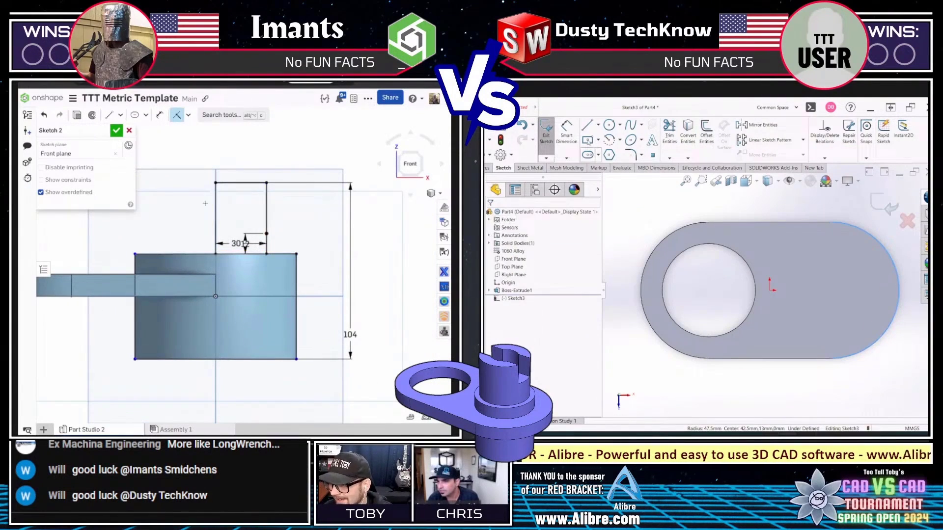
Draw a circle about 55.6 mm in diameter near the solid end of the SolidWorks plate and leave the Onshape sketch
key("shift+w")
left_click(609, 125)
key("Escape")
left_click(837, 287)
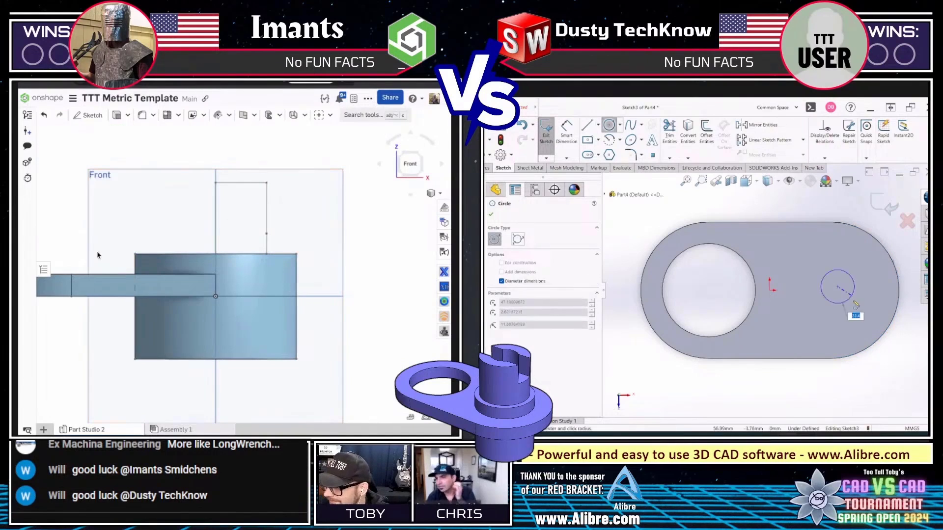
left_click(865, 315)
Make the SolidWorks circle concentric with the plate's end arc, and reopen Onshape's Sketch 2 to close the profile with a line along its base
right_click(266, 224)
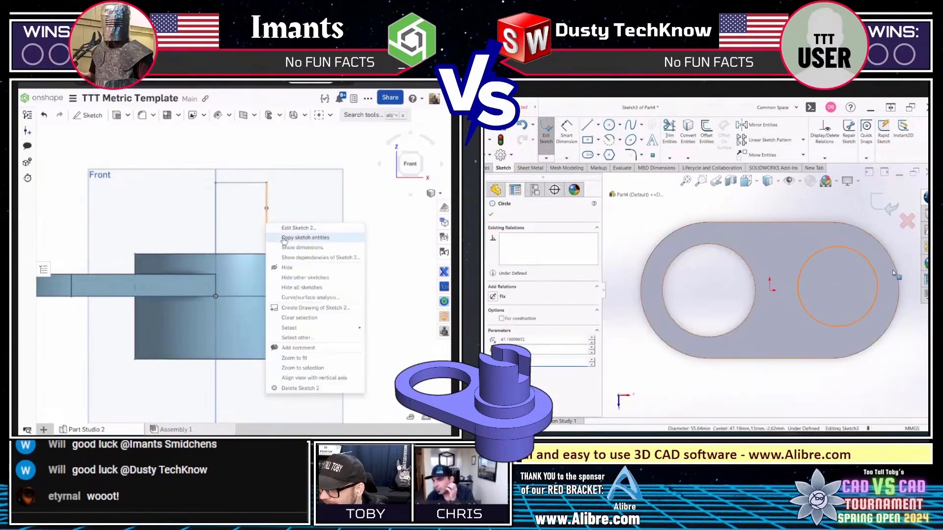
key("Escape")
left_click(877, 279)
left_click(299, 228)
left_click(898, 275, "ctrl")
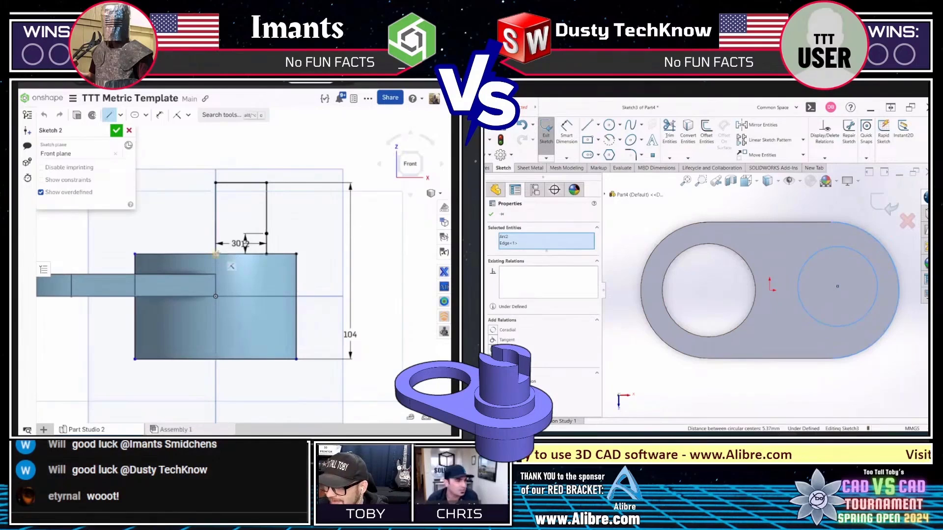
left_click(215, 254)
left_click(266, 254)
key("Escape")
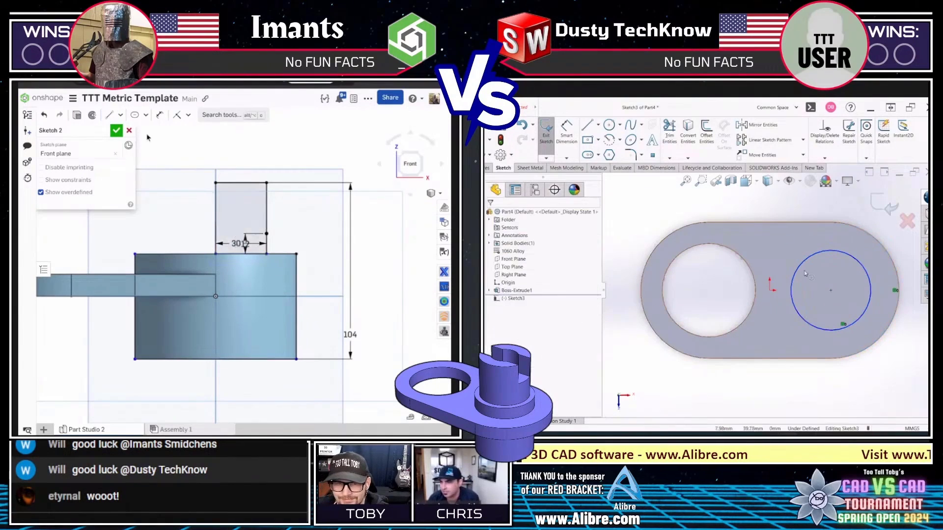
Accept the Onshape sketch and fully revolve the closed profile about its vertical centre line as a new solid
left_click(116, 131)
key("shift+w")
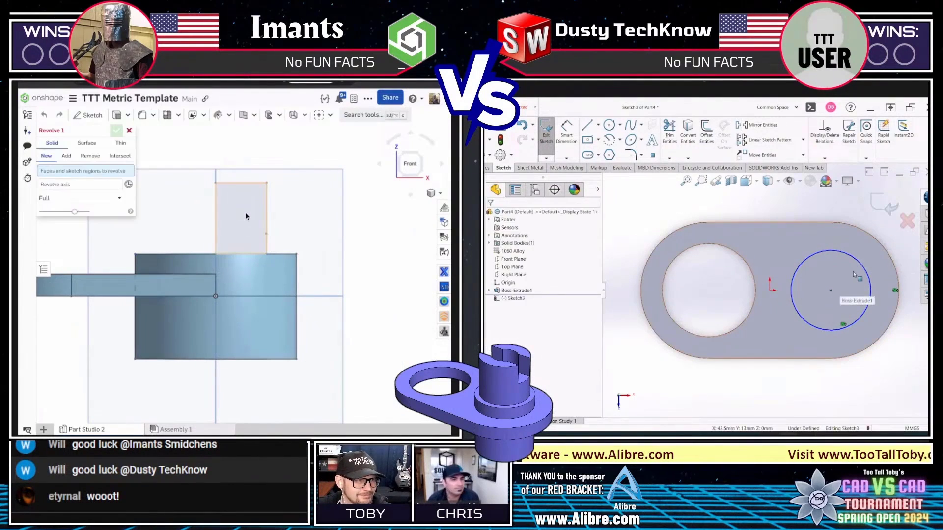
left_click(247, 216)
left_click(72, 193)
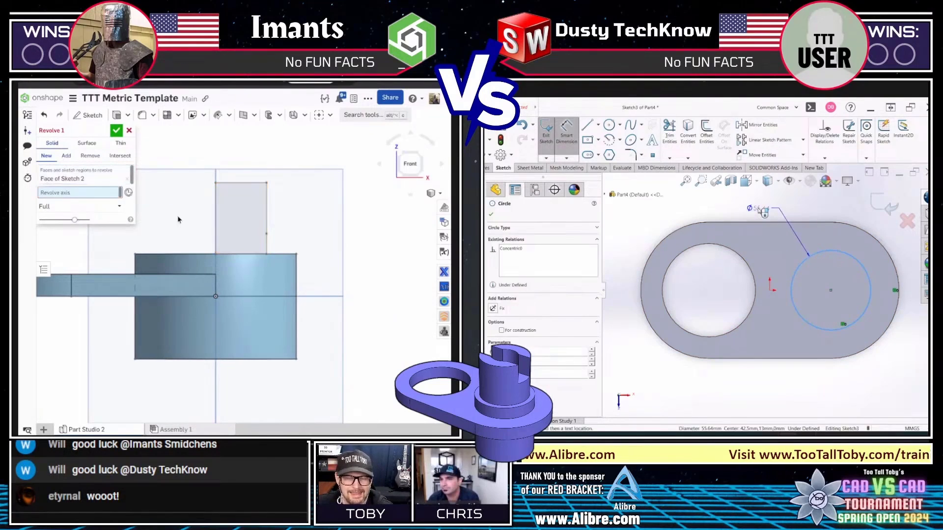
left_click(217, 219)
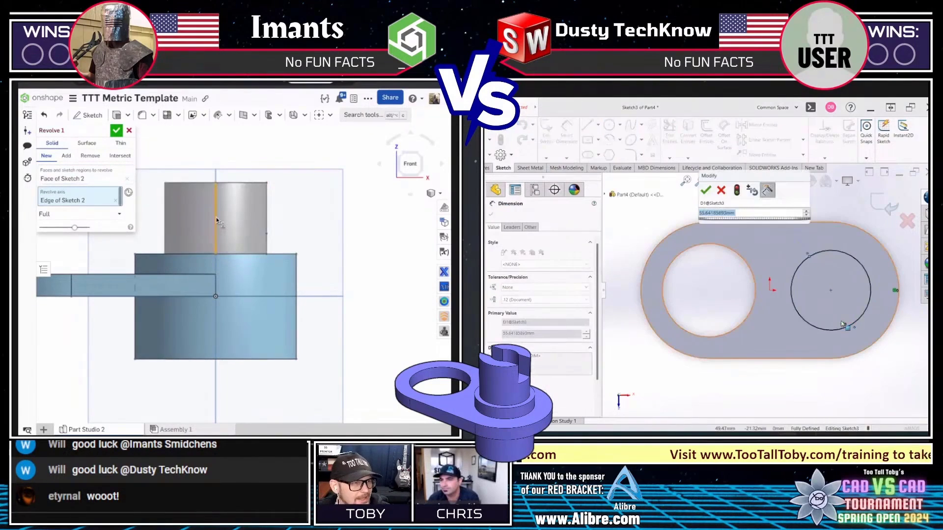
key("Return")
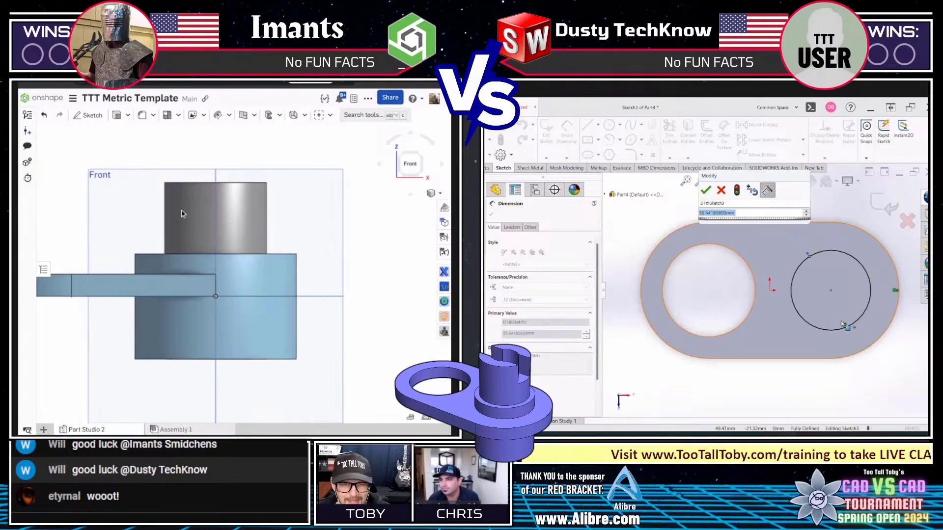
Set the SolidWorks circle's diameter to 60 mm and start a Boss-Extrude of it
type("60")
key("Return")
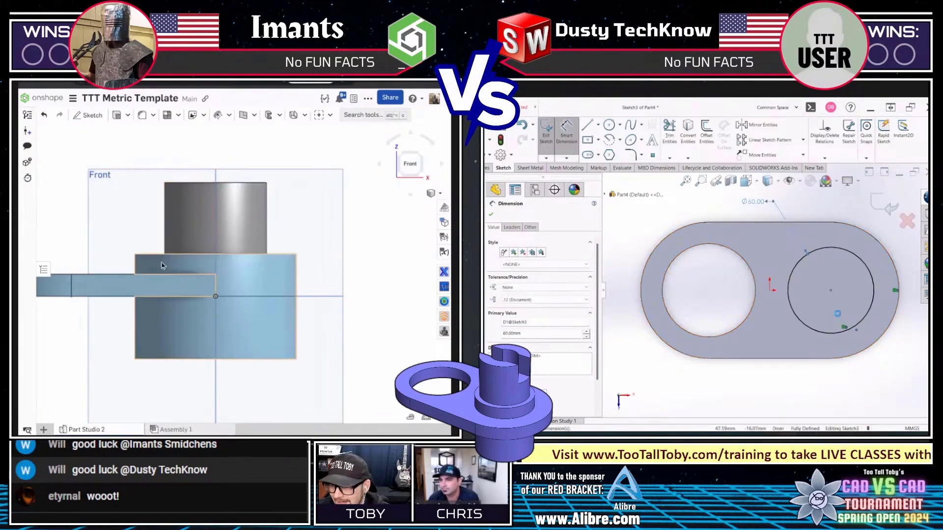
key("e")
middle_click_drag(829, 315, 829, 287)
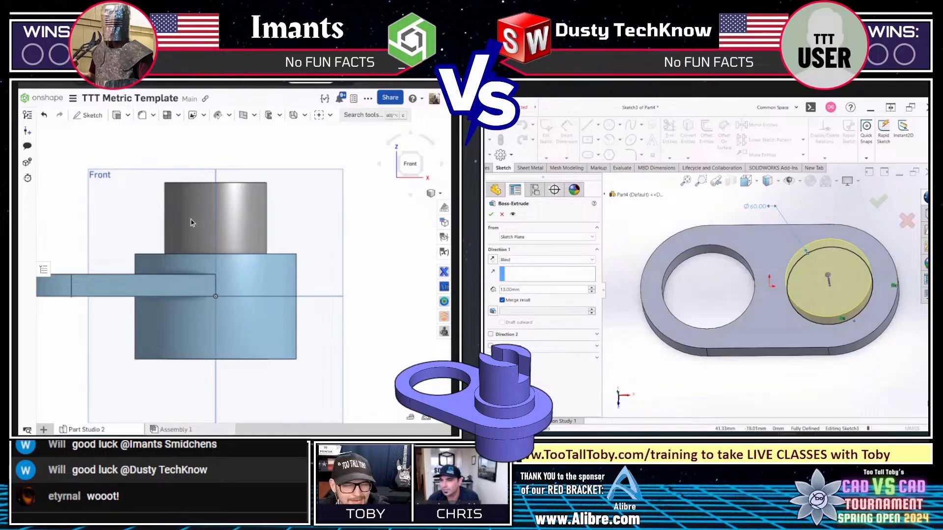
Edit Onshape's Sketch 2, delete the constraint on the upper vertical edge, move that edge inward and redraw the shoulder about 9.3 mm wide
left_click(43, 269)
double_click(59, 251)
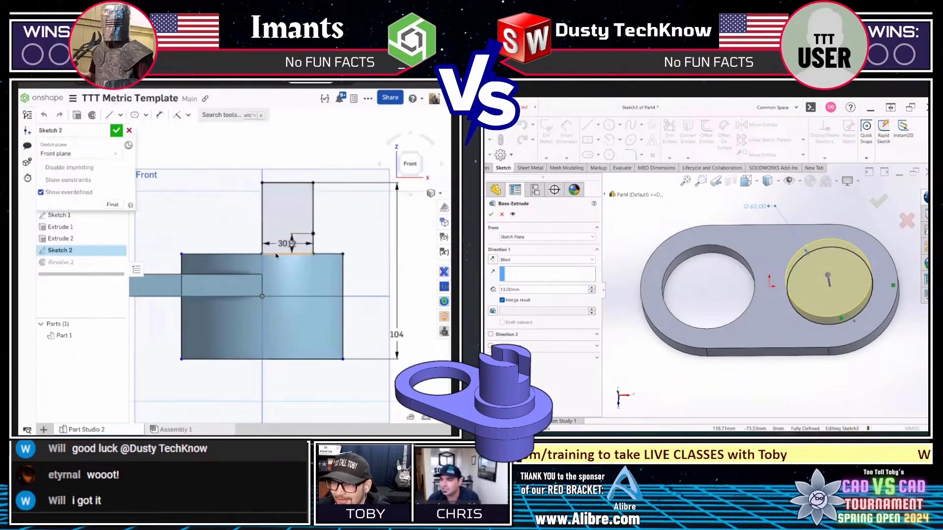
scroll(289, 243, "up", 2)
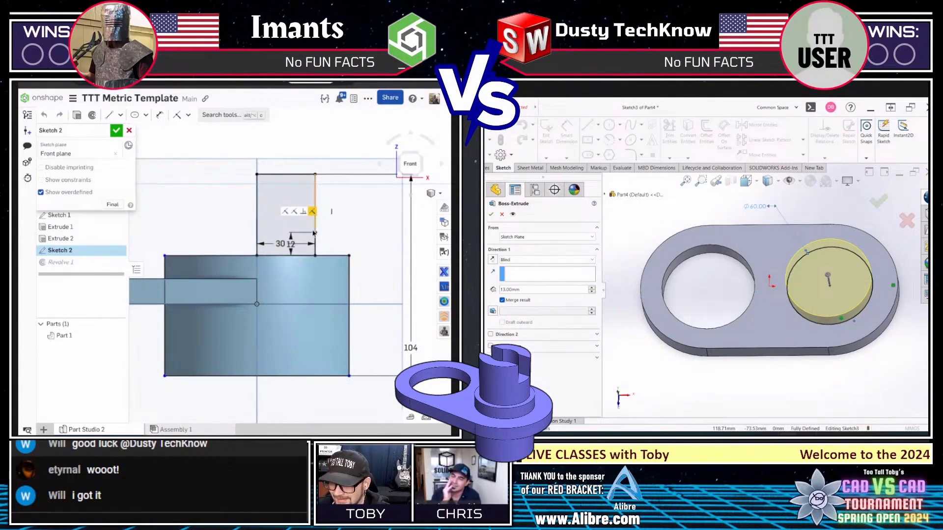
key("Delete")
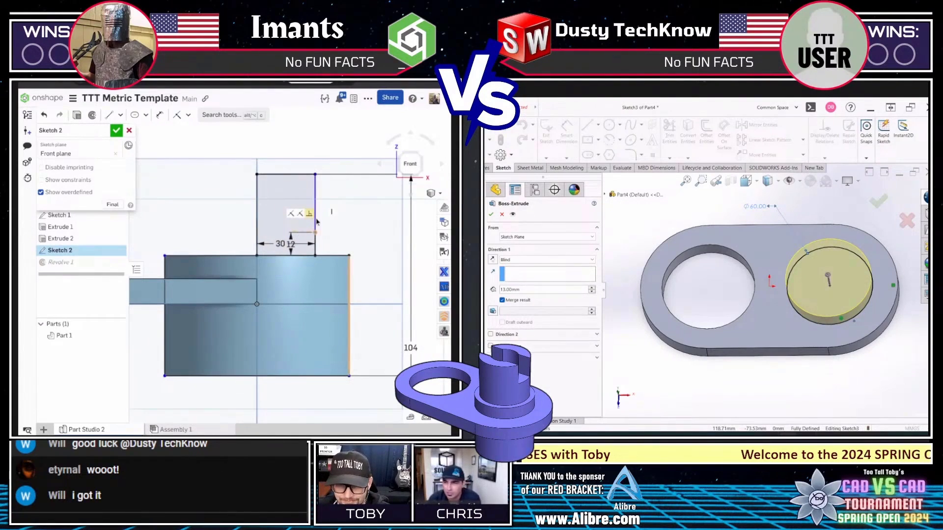
left_click(315, 221)
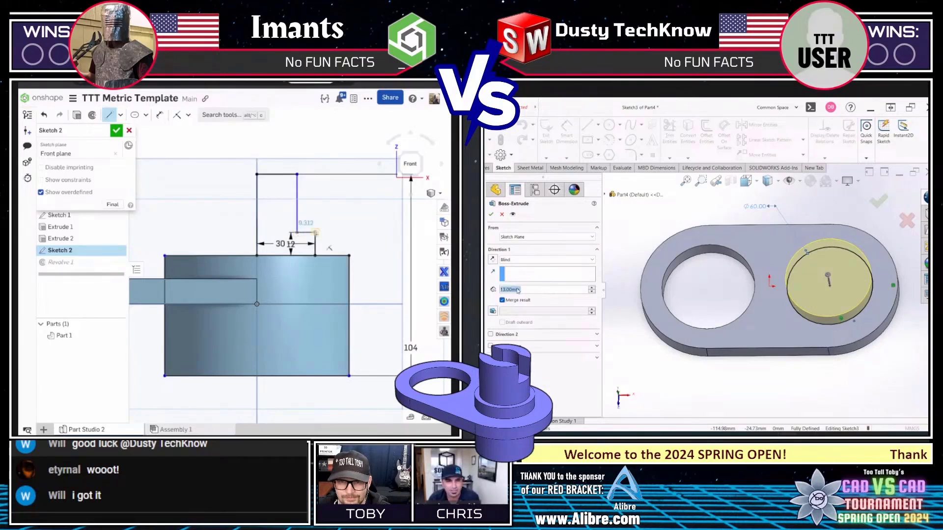
Set the SolidWorks boss extrusion's depth to 12 mm and accept the feature
type("12")
key("Return")
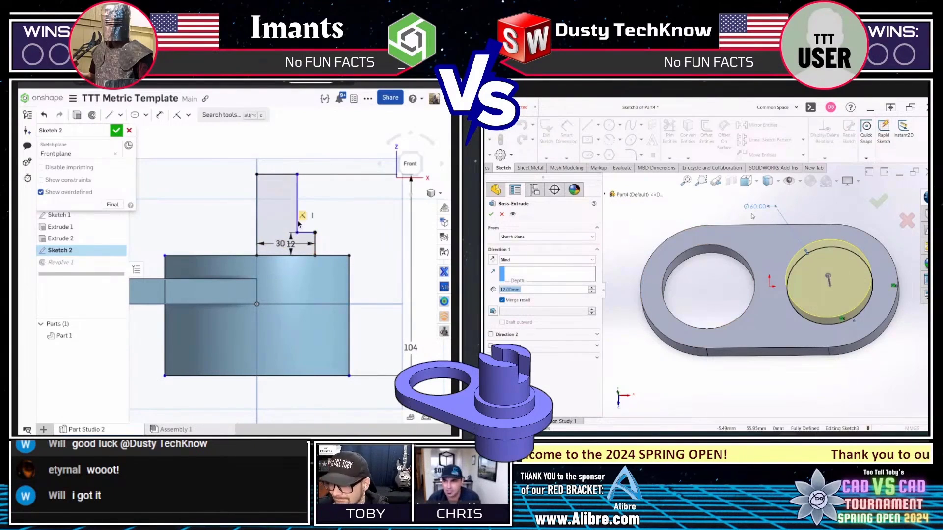
left_click(875, 201)
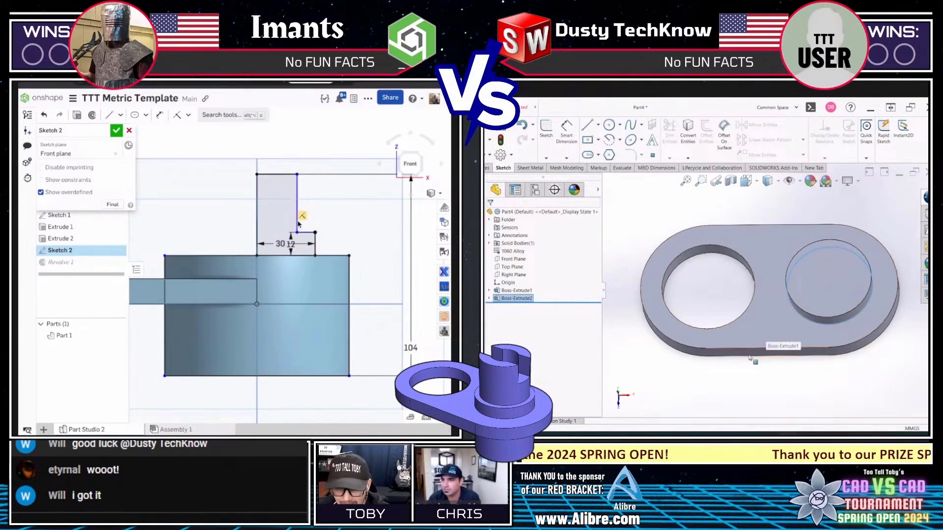
Set the upper profile section's half-width to 25 mm in Onshape's Sketch 2 and start a SolidWorks sketch on the round boss's top face
key("d")
left_click(297, 216)
right_click(805, 296)
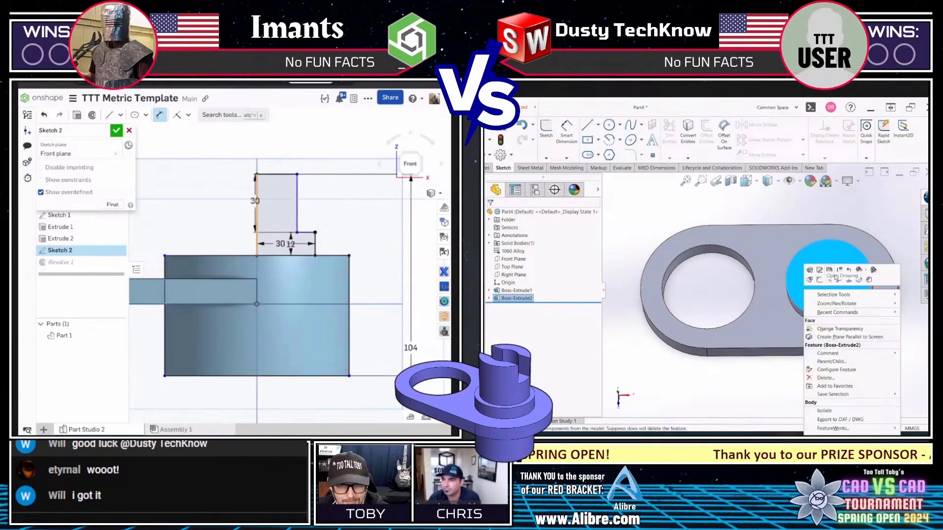
left_click(257, 201)
left_click(819, 279)
type("265")
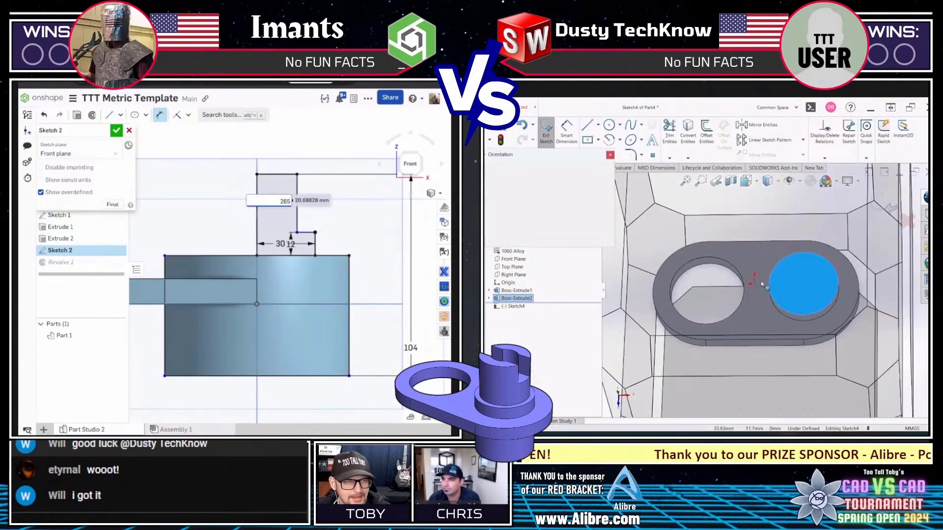
left_click(714, 289)
left_click(609, 125)
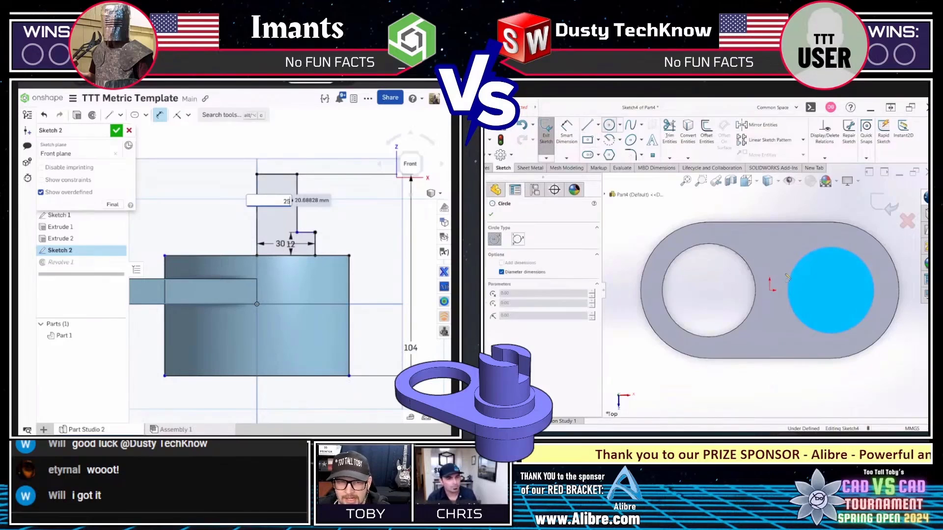
key("Return")
Draw a circle about 37 mm in diameter centred on the SolidWorks boss, and change Onshape's Revolve 1 to Add with Part 1 as merge scope
left_click(830, 291)
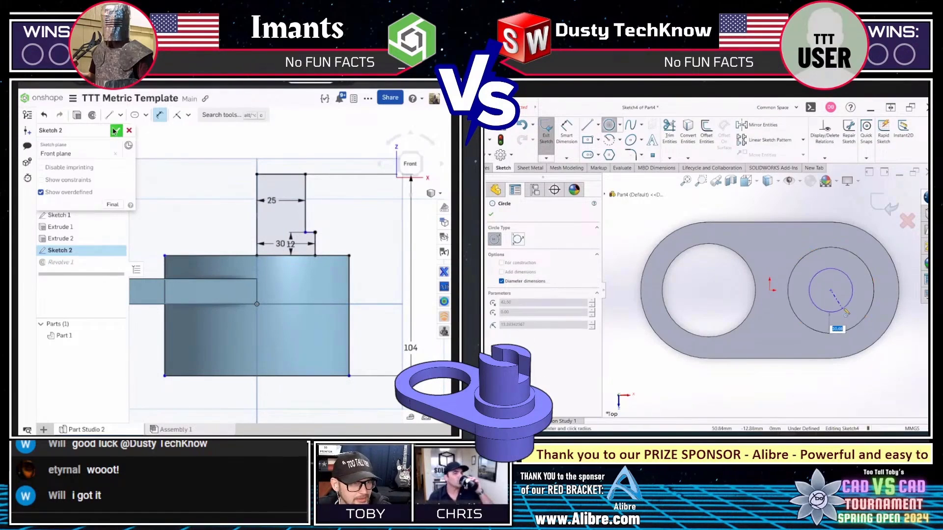
left_click(852, 313)
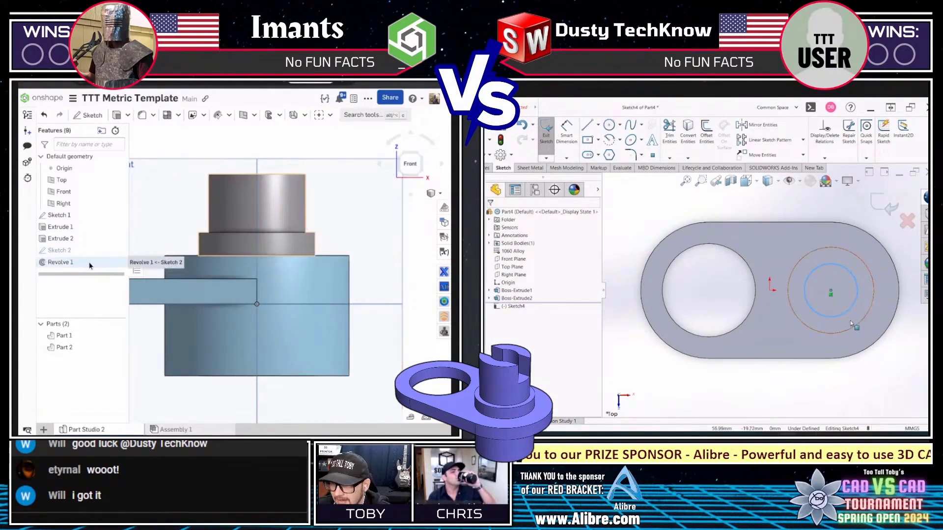
double_click(99, 259)
left_click(66, 156)
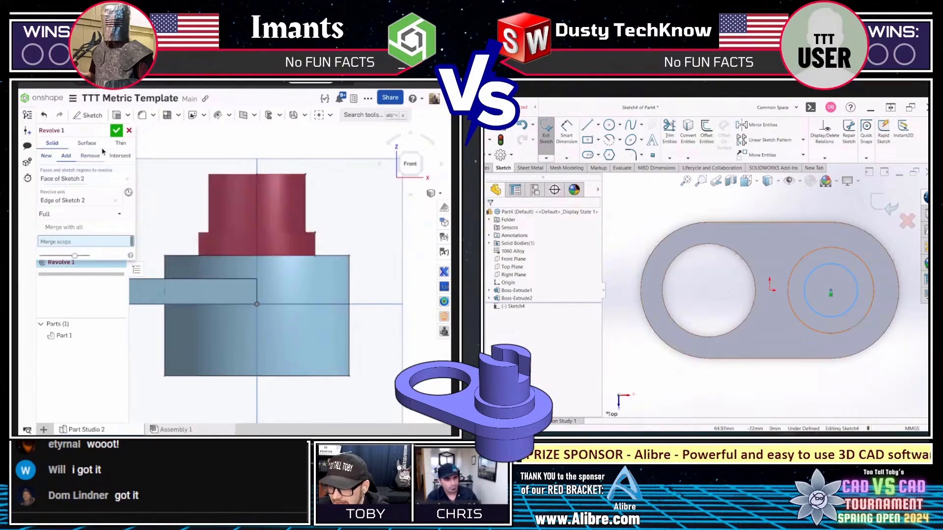
left_click(195, 305)
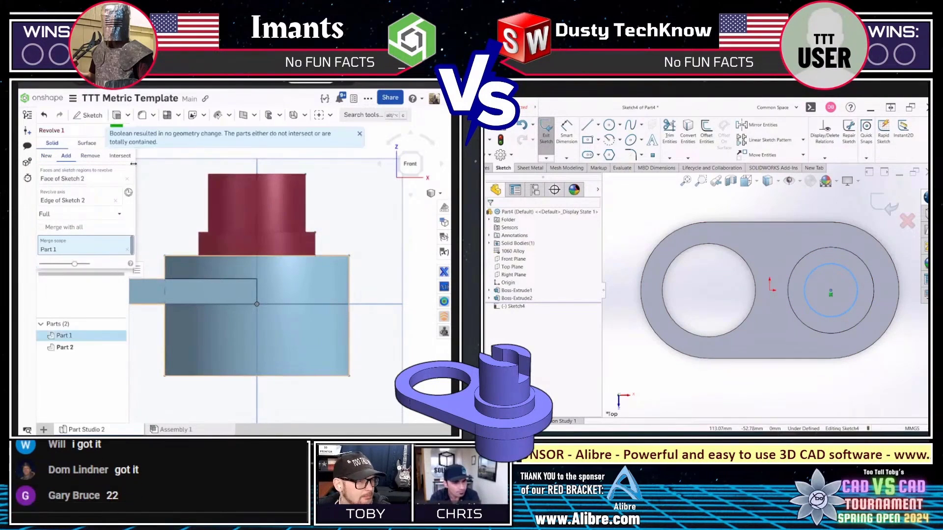
left_click(129, 127)
Dimension the diameter of the new SolidWorks circle on the boss's top face
right_click_drag(185, 200, 192, 162)
key("d")
left_click(232, 328)
left_click(811, 273)
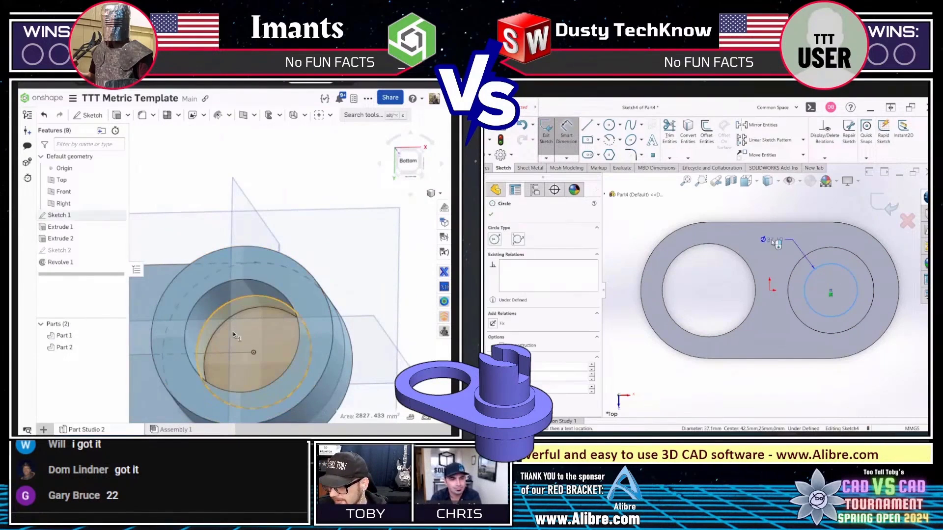
left_click(775, 248)
mouse_move(237, 336)
right_mouse_down()
mouse_move(244, 317)
mouse_move(237, 338)
right_mouse_up()
key("space")
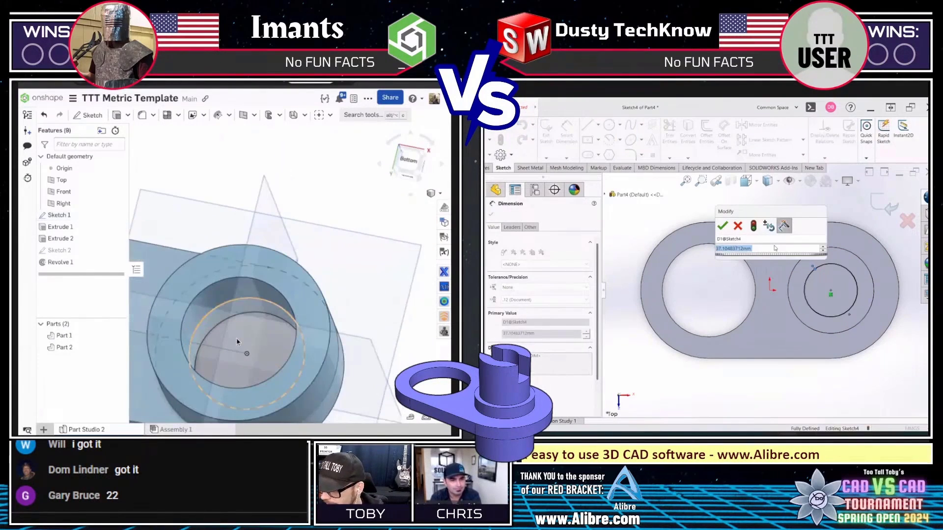
Extrude the circular Revolve 1 face inside the ring by 25 mm in Onshape, using Add with Part 1 as merge scope
key("grave")
key("grave")
left_click(236, 338)
key("shift+s")
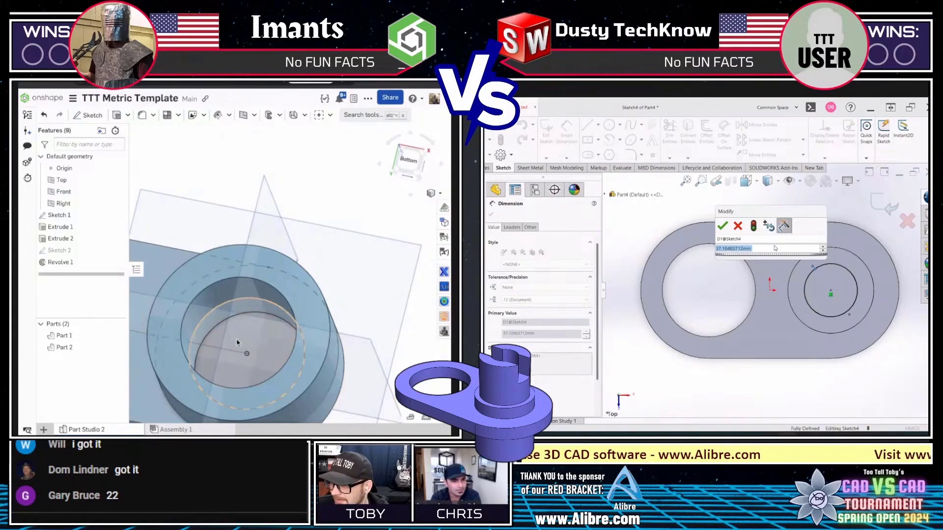
key("shift+e")
key("grave")
left_click(236, 342)
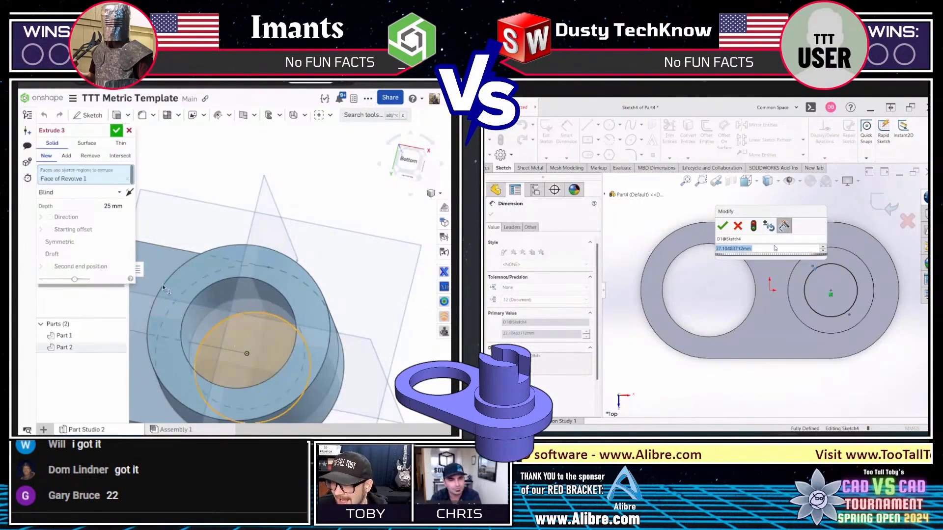
left_click(68, 159)
left_click(67, 192)
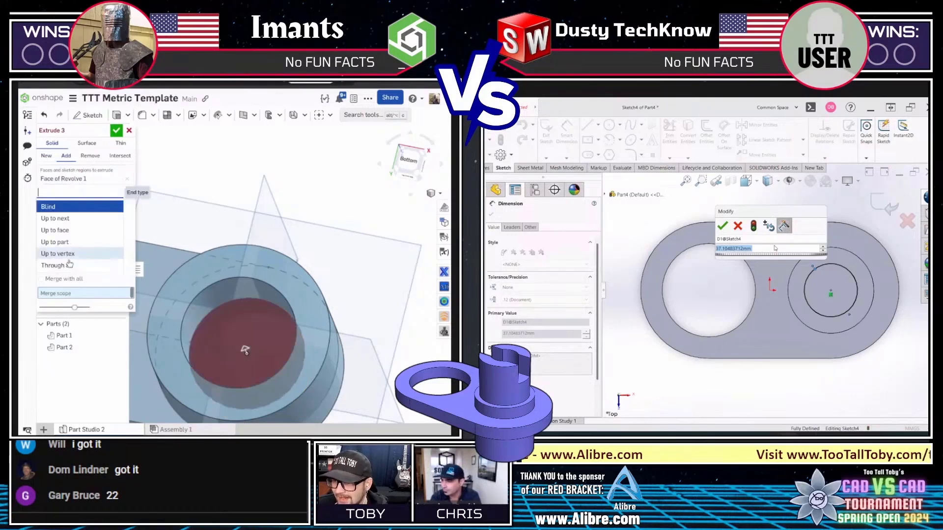
left_click(68, 271)
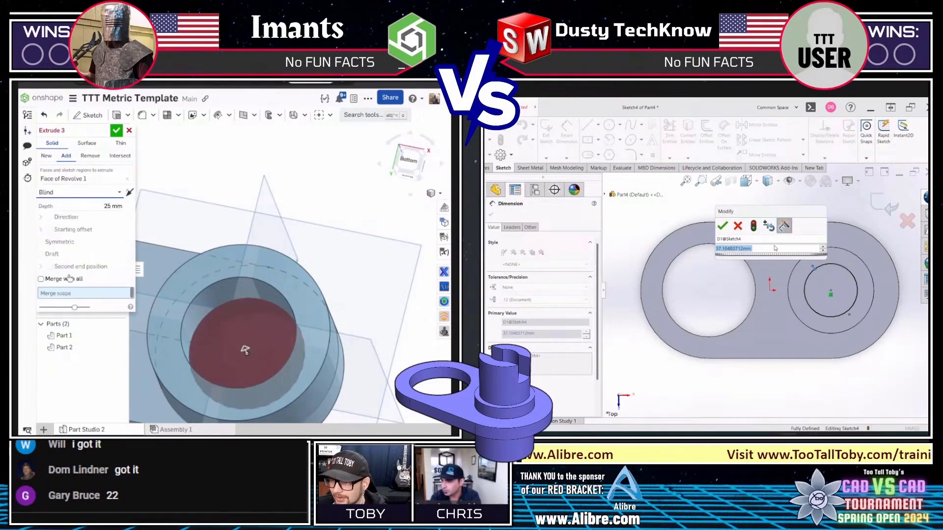
left_click(174, 289)
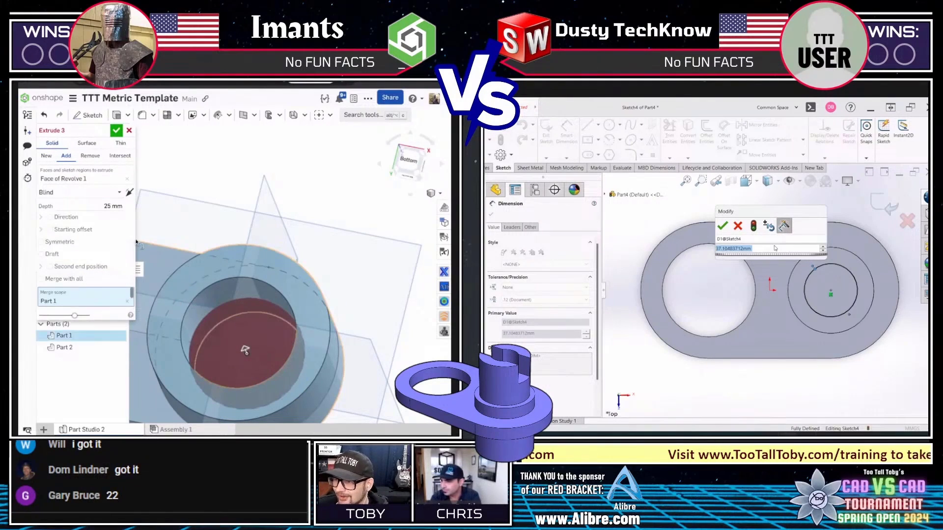
left_click(128, 193)
left_click(129, 193)
left_click(116, 130)
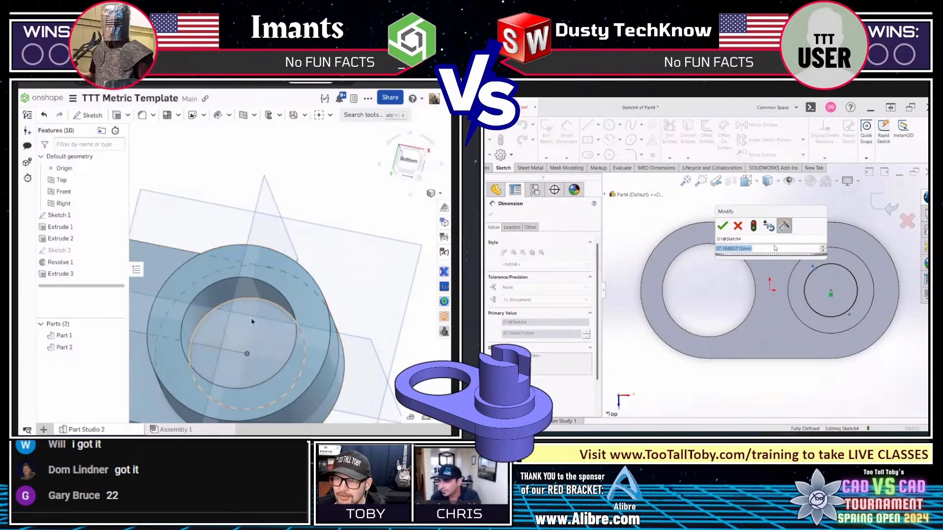
key("shift+7")
key("alt+c")
type("hole")
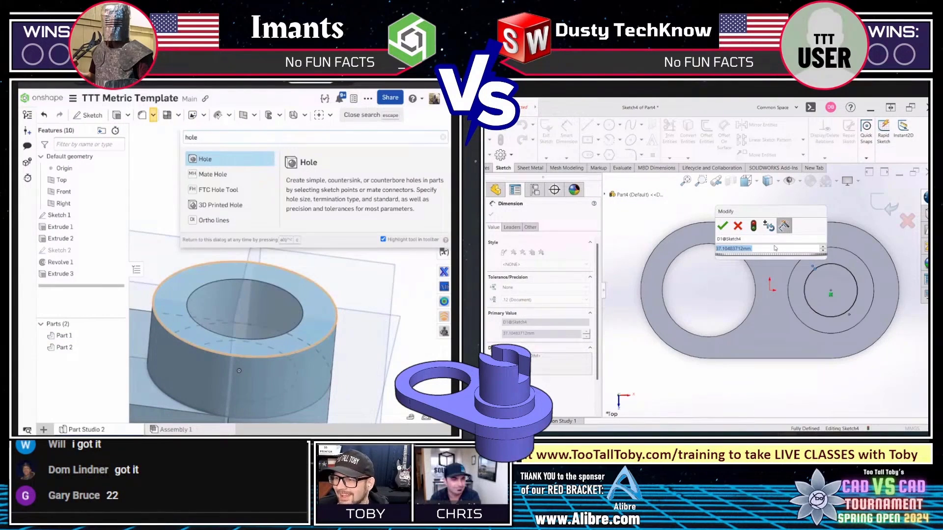
key("Escape")
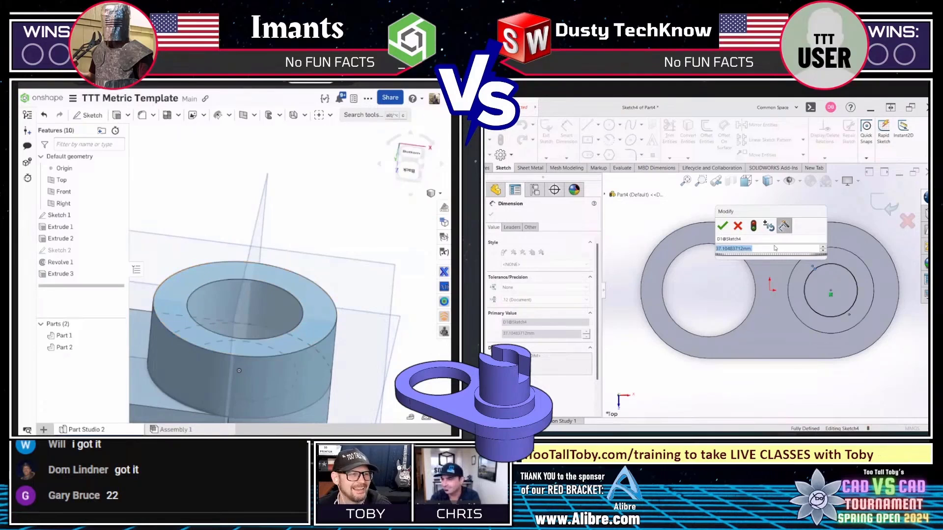
Set the SolidWorks circle's diameter to 42 mm and measure the distance between Onshape's ring face and the recessed circular face
type("42")
key("Return")
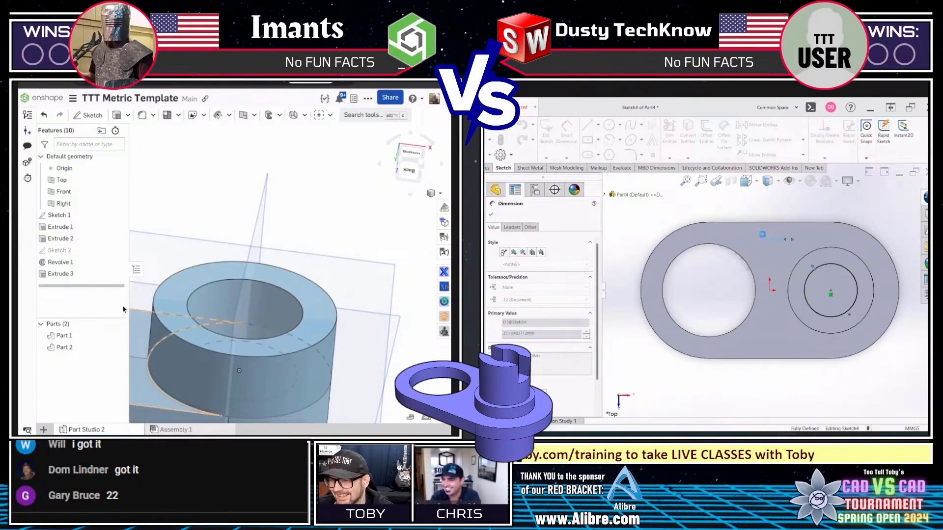
right_click_drag(261, 312, 255, 347)
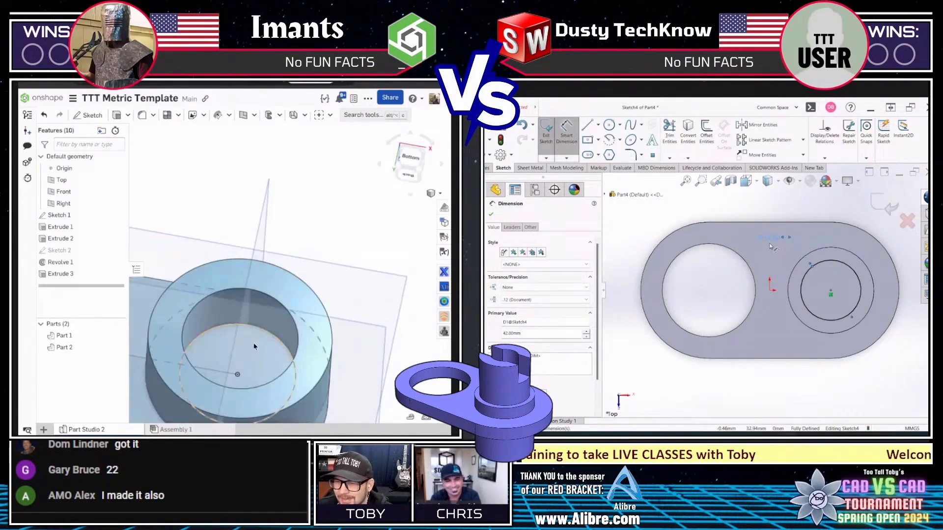
left_click(254, 346)
left_click(273, 284)
Set the SolidWorks circle's diameter to 50 mm, and reopen Onshape's Extrude 3 at its depth setting and accept it
double_click(771, 240)
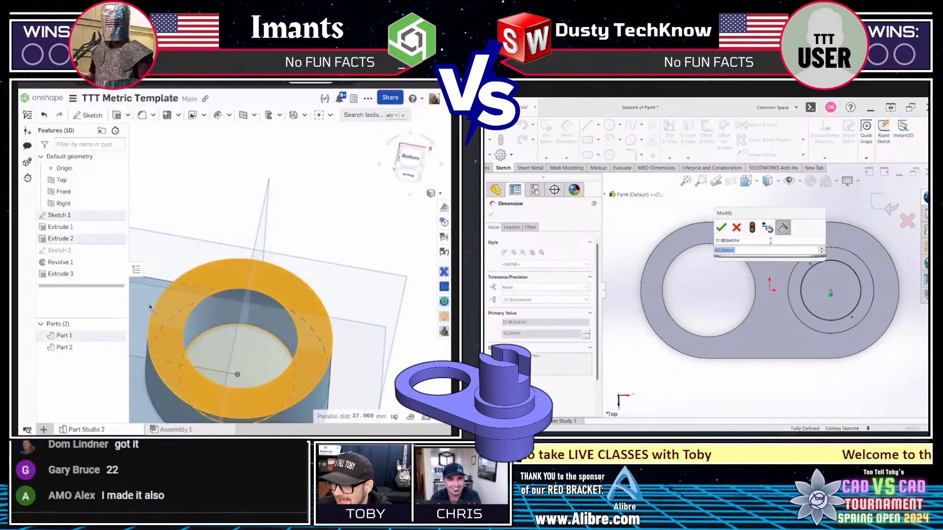
double_click(68, 272)
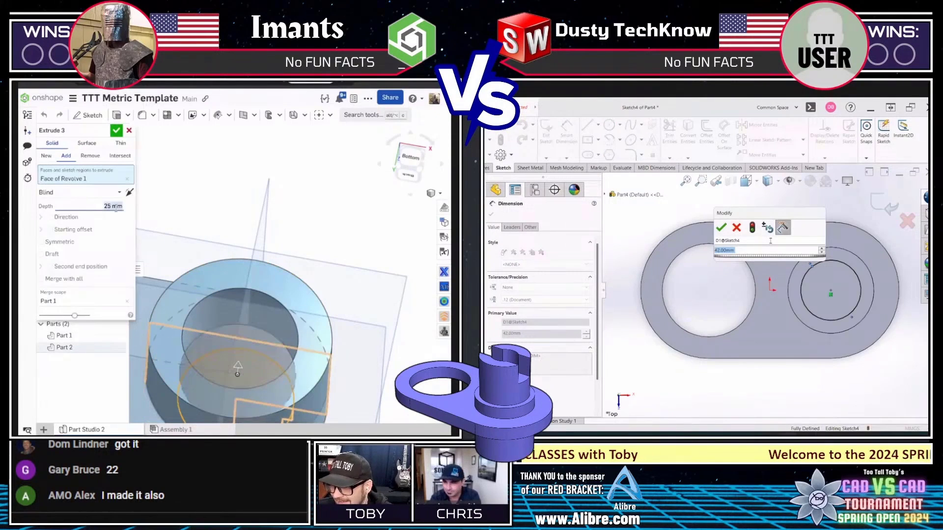
type("50")
key("Return")
key("Return")
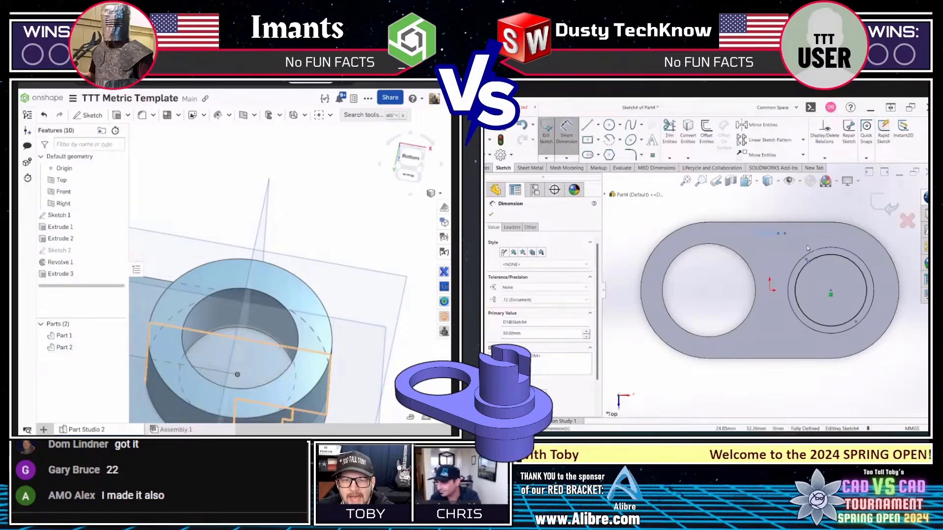
Hide Sketch 1 in Onshape and extrude the SolidWorks circle as a boss with a depth of 42 mm
right_click_drag(296, 371, 267, 364)
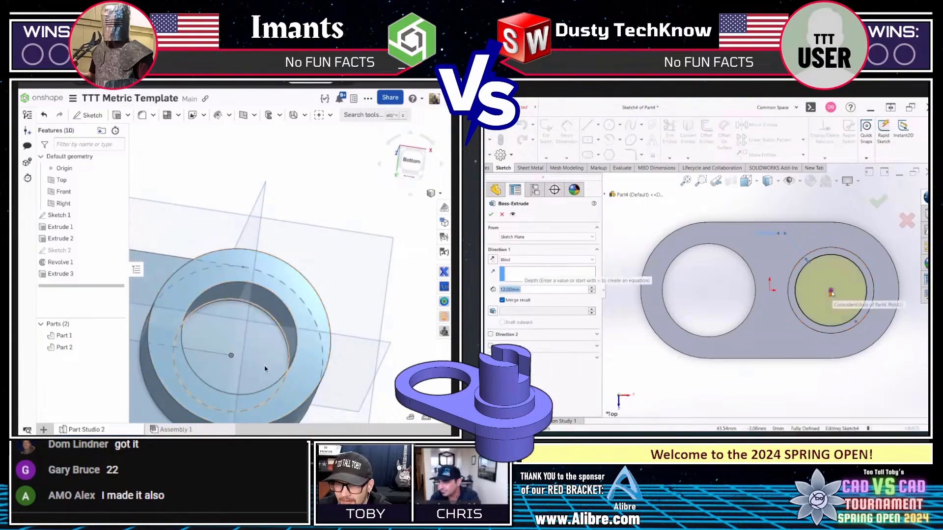
left_click(265, 369)
key("y")
scroll(550, 291, "up", 3)
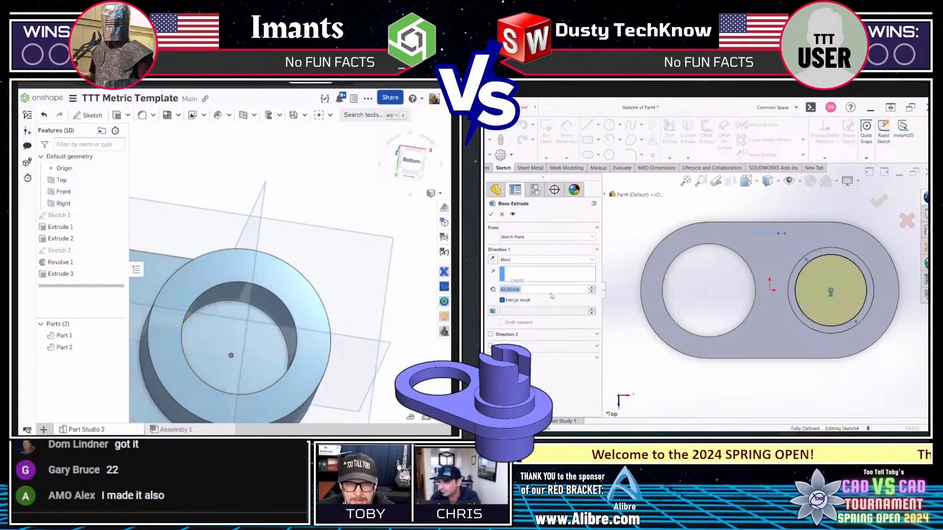
left_click(256, 357)
left_click(491, 214)
Start a sketch on the recessed Extrude 3 face in Onshape and another on the plate's underside in SolidWorks
key("shift+s")
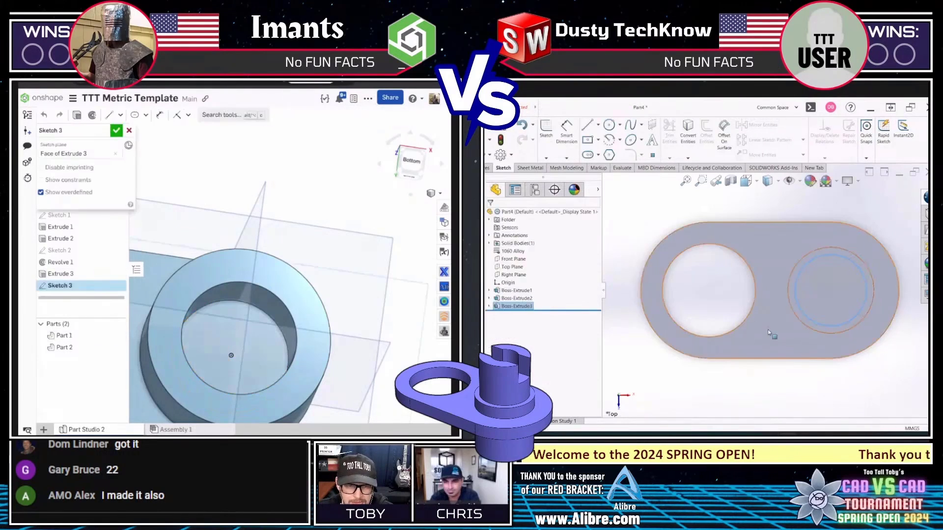
key("n")
scroll(774, 337, "up", 2)
mouse_move(775, 299)
middle_mouse_down()
mouse_move(777, 334)
mouse_move(760, 308)
middle_mouse_up()
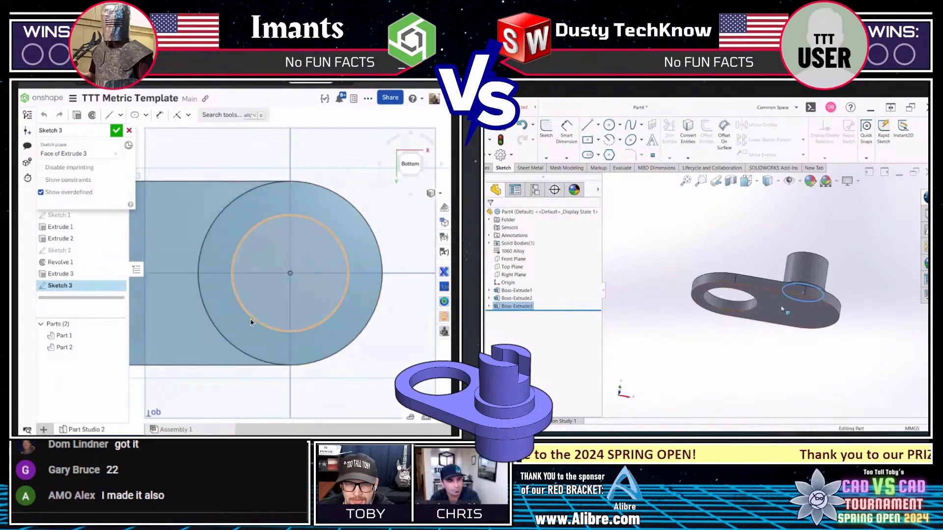
right_click(781, 309)
left_click(827, 280)
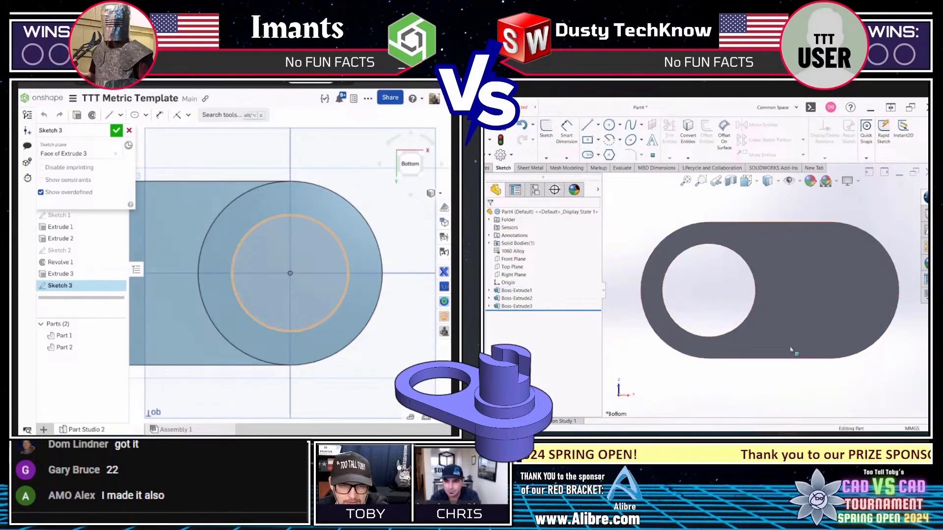
left_click(856, 280)
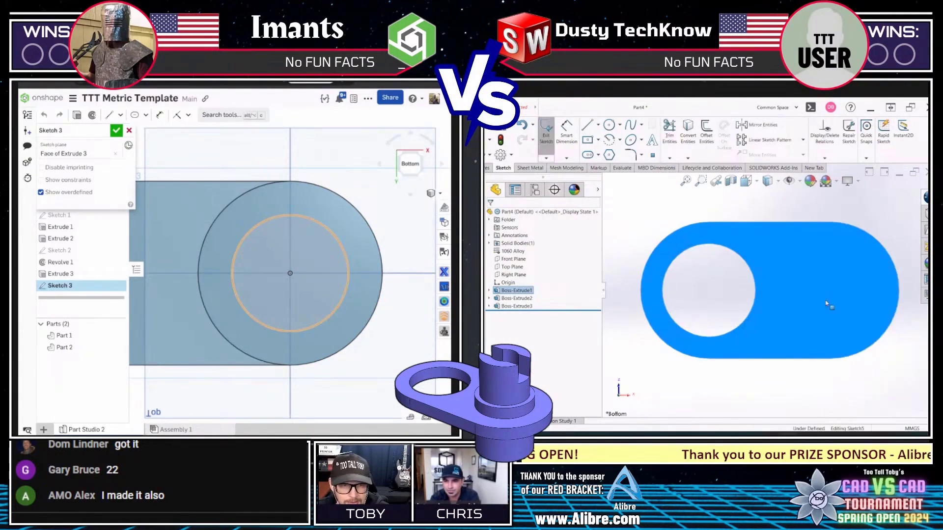
Draw a circle about 57 mm in diameter on the solid end of the SolidWorks plate's underside, and a 26 mm centred circle in Onshape's Sketch 3
left_click(609, 128)
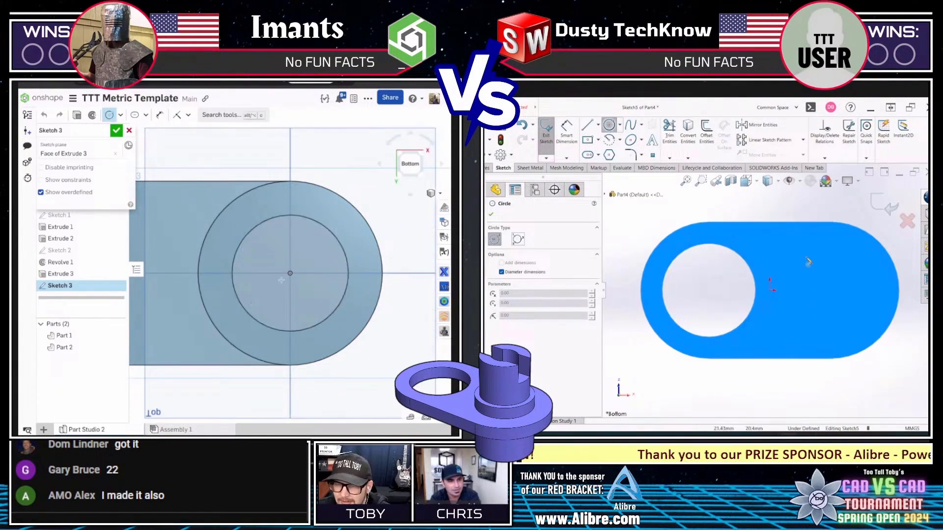
left_click(835, 290)
left_click(834, 332)
key("Escape")
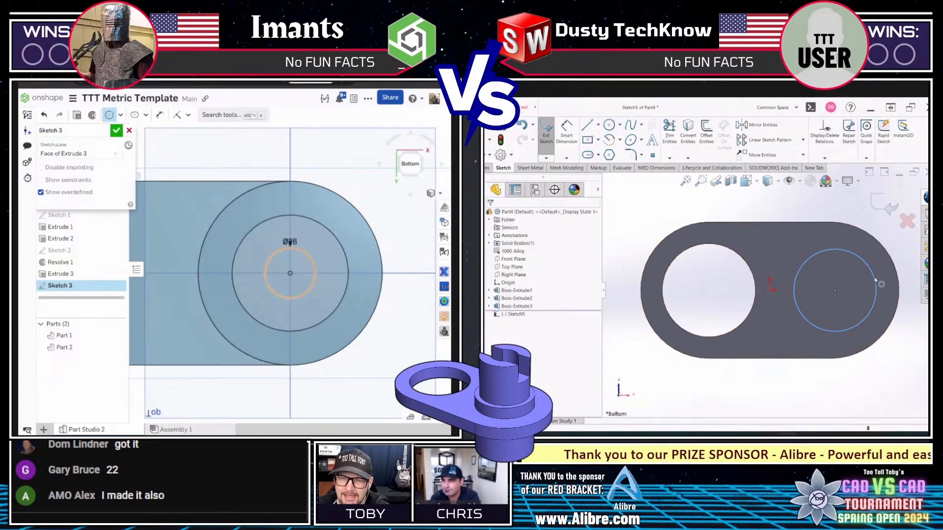
Make the SolidWorks circle concentric with the plate's rounded end and set Onshape's circle diameter to 27 mm
left_click(874, 280)
left_click(892, 262, "ctrl")
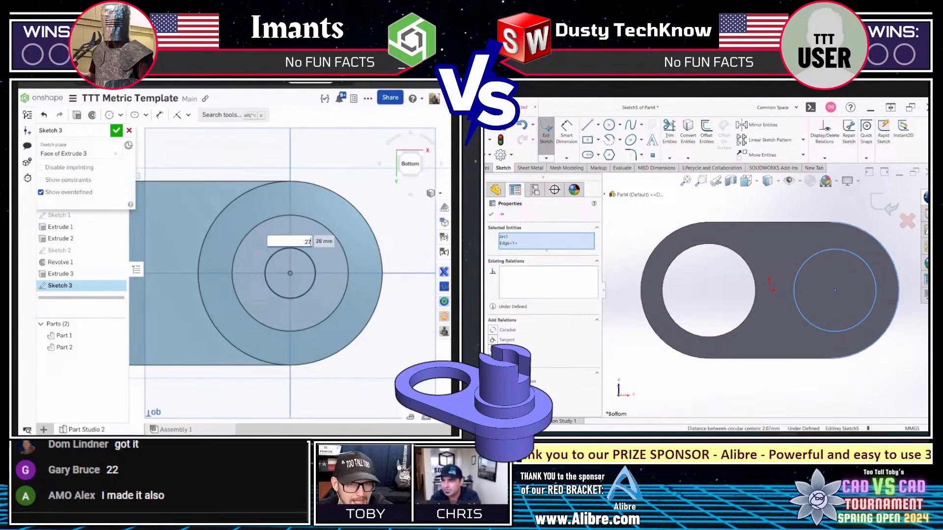
left_click(507, 349)
left_click(807, 380)
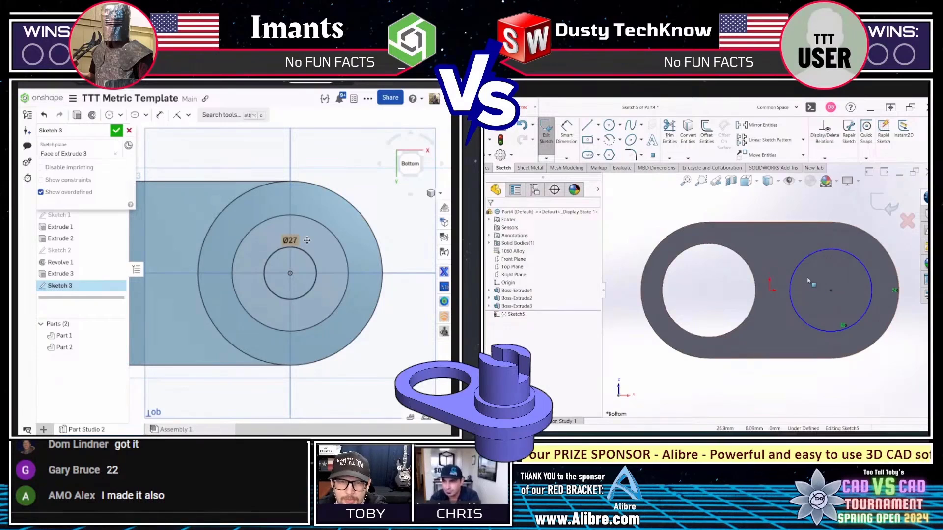
Cut Onshape's 27 mm circle through all of Part 1 and set the SolidWorks circle's diameter to 60 mm
right_click_drag(808, 279, 808, 260)
left_click(807, 255)
left_click(753, 208)
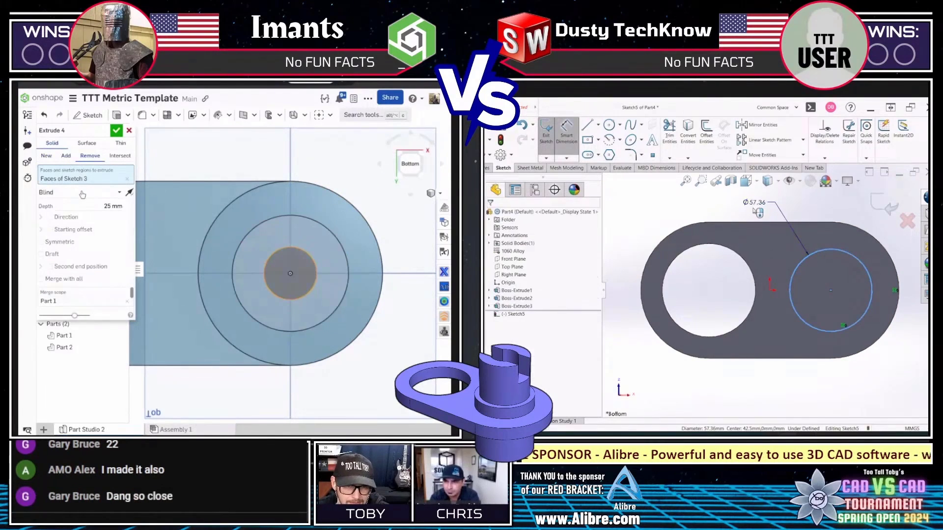
left_click(82, 192)
left_click(758, 212)
left_click(69, 267)
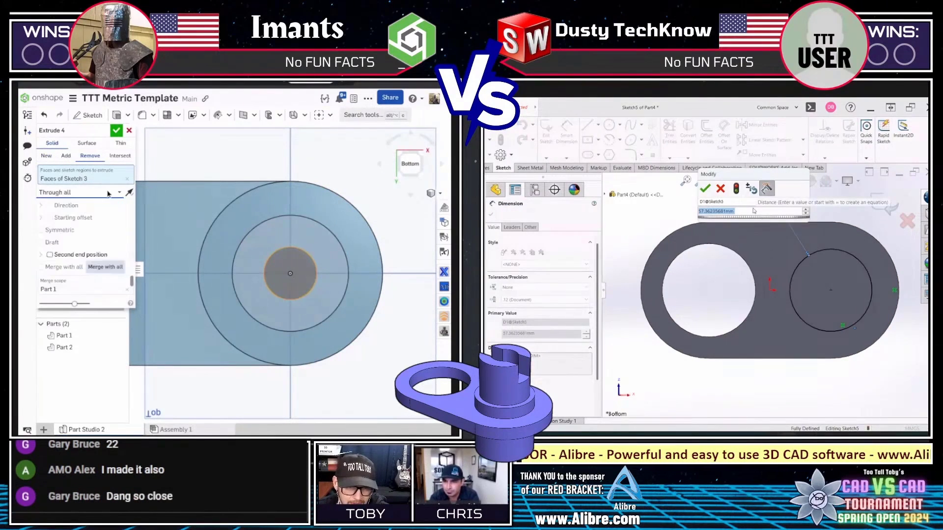
left_click(116, 131)
key("shift+1")
type("6")
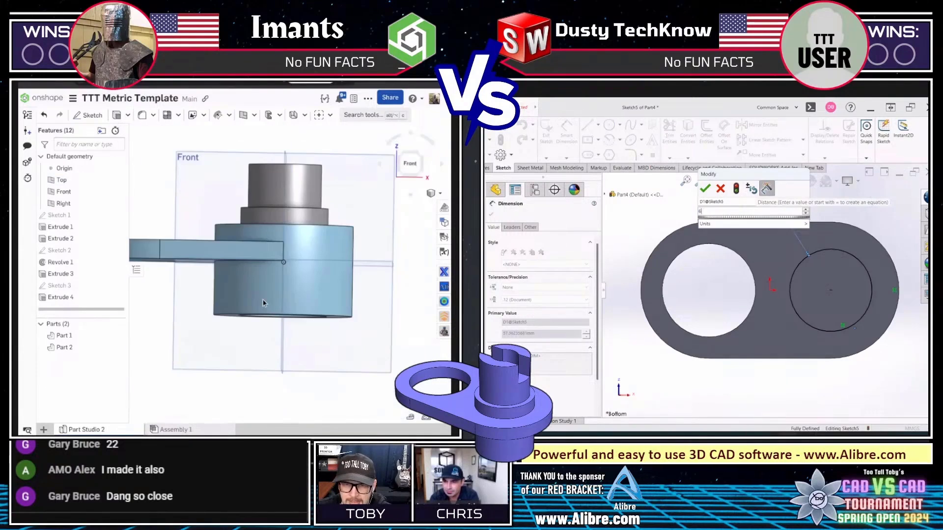
right_click_drag(263, 303, 237, 270)
type("0")
key("Return")
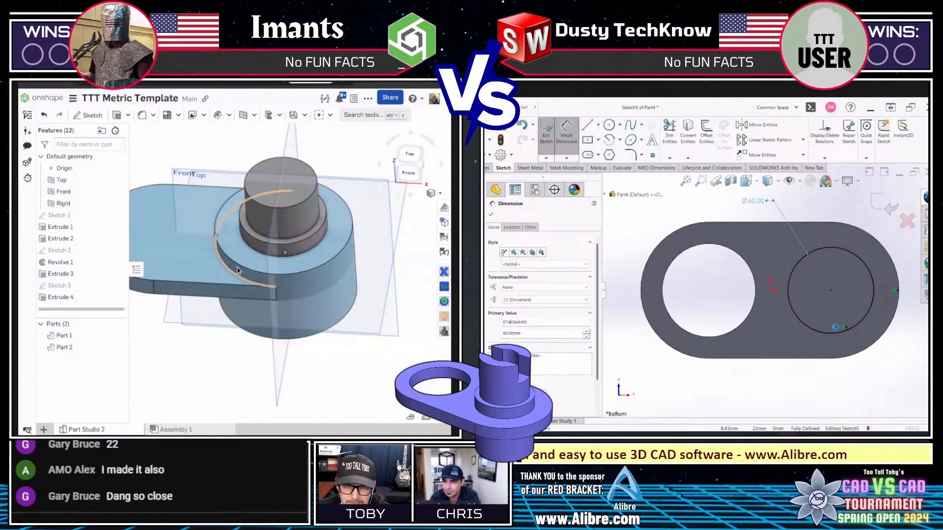
Unite both Onshape parts with a Boolean and extrude the 60 mm SolidWorks circle as a merged boss 40 mm deep
key("alt+c")
type("booe")
key("Return")
key("Tab")
key("Tab")
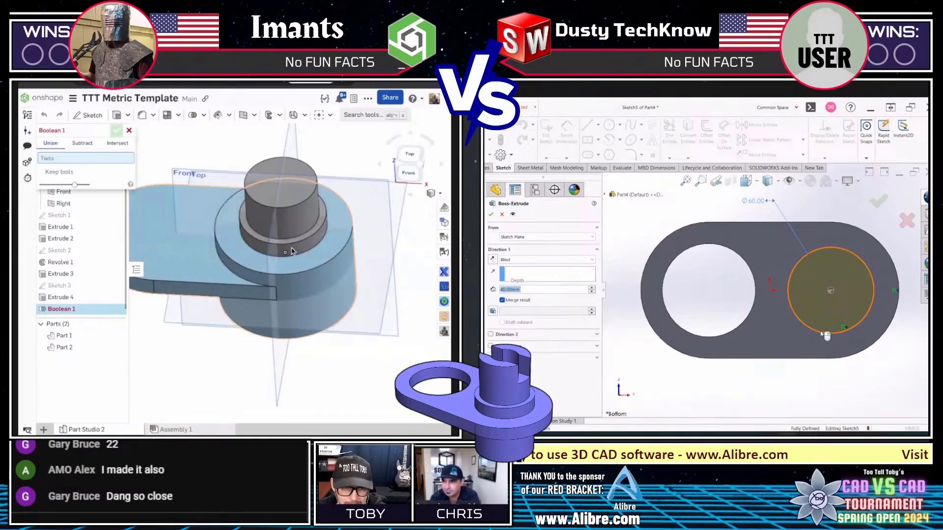
left_click_drag(328, 314, 268, 224)
right_click(834, 282)
left_click(116, 131)
middle_click_drag(833, 283, 779, 336)
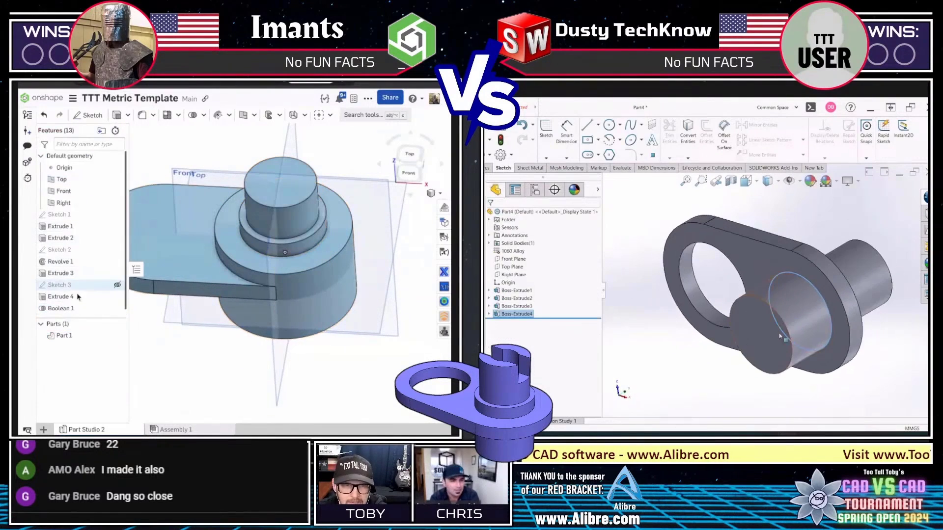
Move Extrude 4 after Boolean 1 in Onshape and start a SolidWorks sketch on the new boss's end face, viewed from the bottom
right_click(764, 339)
mouse_move(77, 297)
left_mouse_down()
mouse_move(76, 315)
mouse_move(114, 314)
left_mouse_up()
left_click(784, 281)
key("space")
left_click(698, 336)
Start a Hole feature in Onshape and draw a centred circle about 44 mm in diameter on the SolidWorks boss's end face
middle_click_drag(339, 291, 377, 307)
scroll(377, 307, "down", 1)
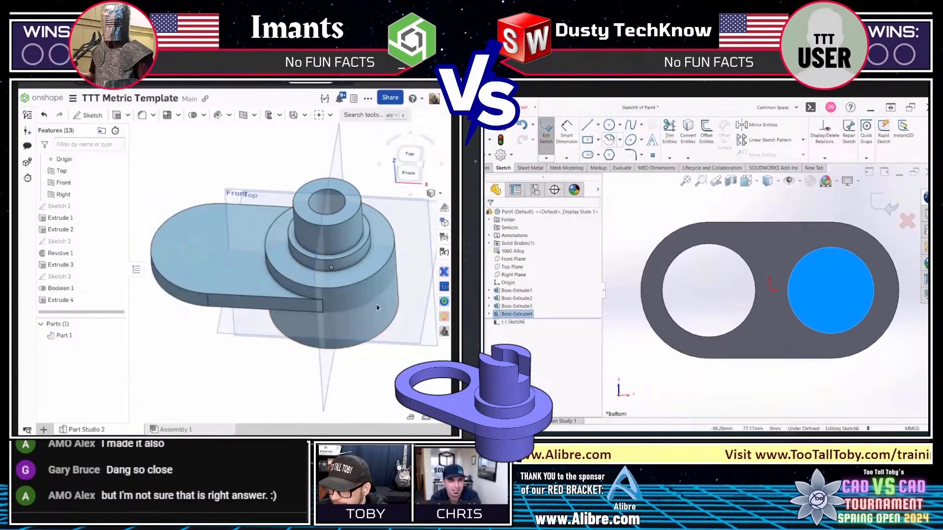
right_click_drag(377, 308, 259, 270)
left_click(609, 125)
left_click(259, 272)
key("alt+c")
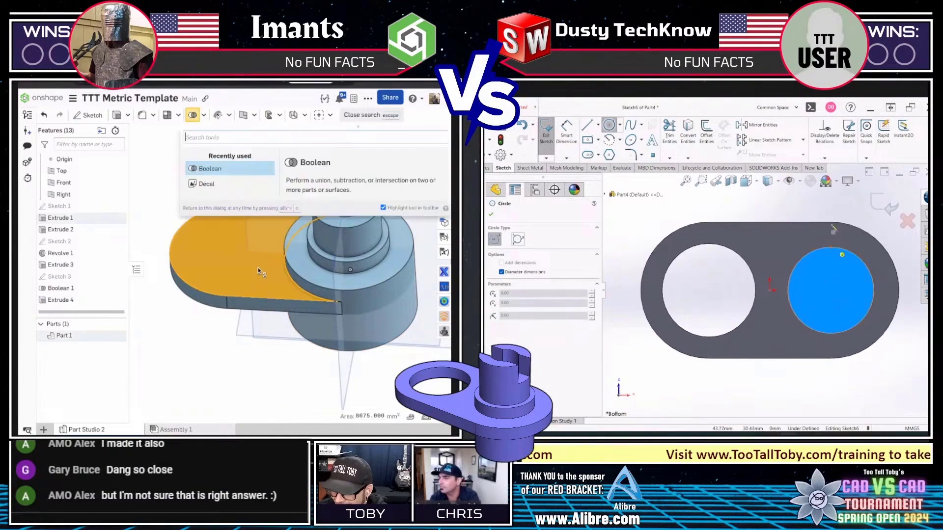
type("hol")
key("Return")
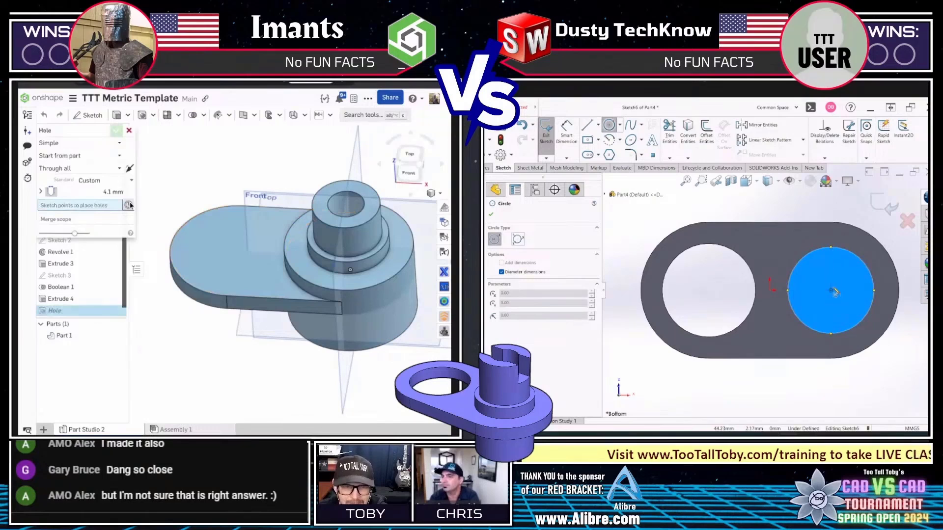
left_click(831, 290)
left_click(849, 315)
key("Escape")
Place Onshape's simple through-all hole at the centre of the plate's rounded free end with a 65 mm diameter
left_click(228, 253)
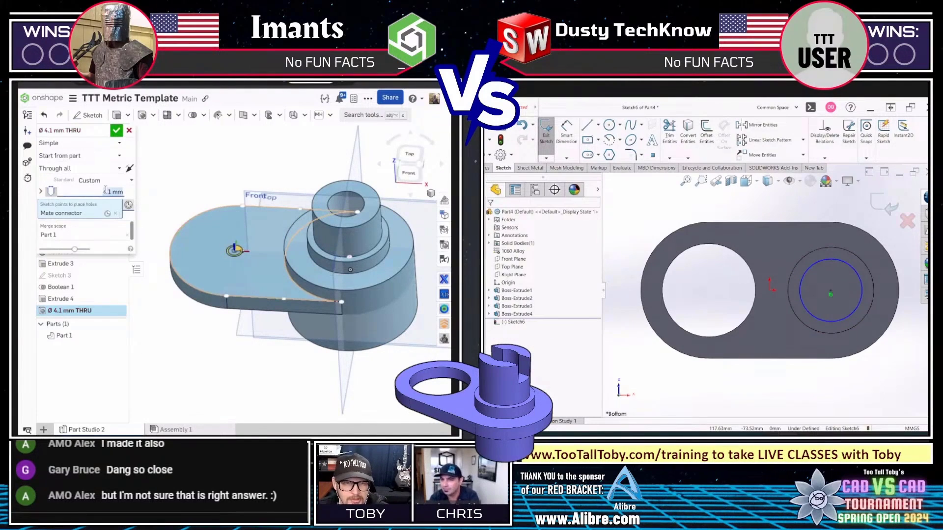
key("d")
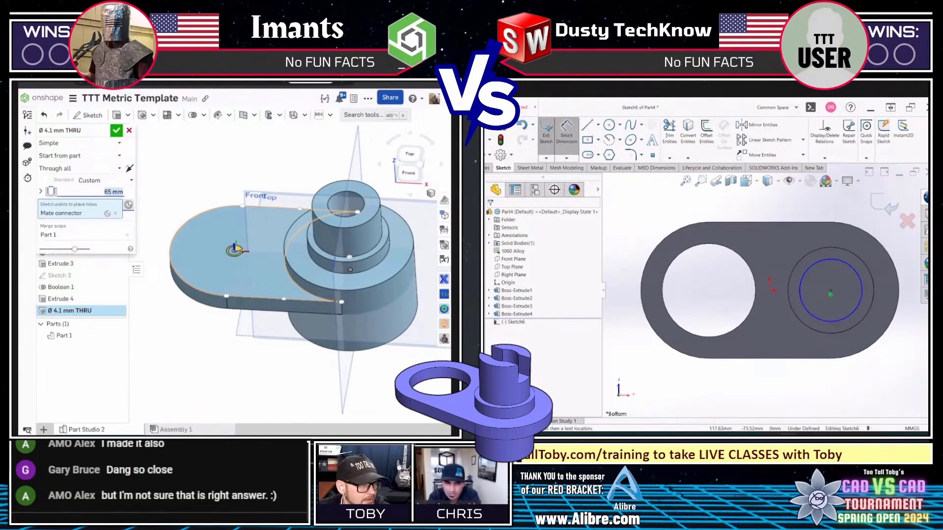
key("Return")
left_click(119, 132)
Set the SolidWorks circle's diameter to 40 mm and start an Onshape sketch on the cylinder's top face, viewed straight on
left_click(809, 315)
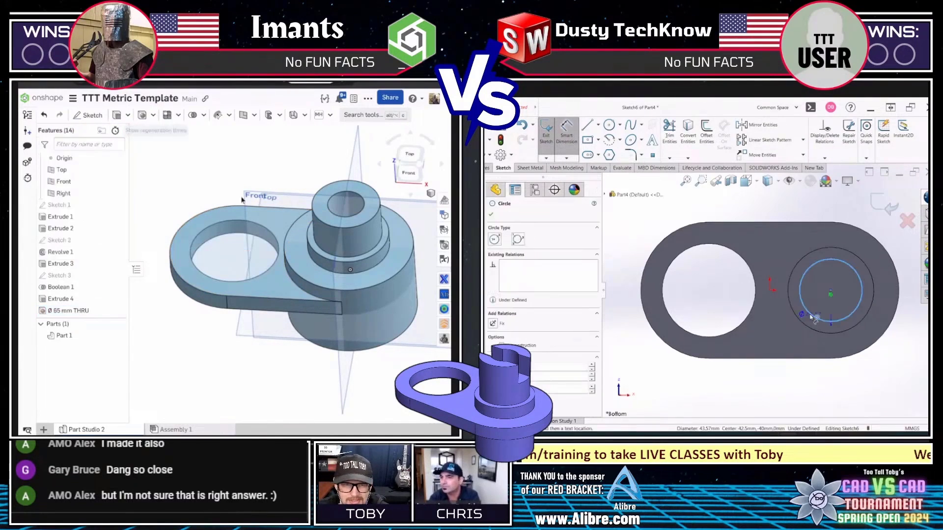
left_click(798, 394)
left_click(369, 212)
type("40")
key("Return")
key("shift+s")
left_click(358, 217)
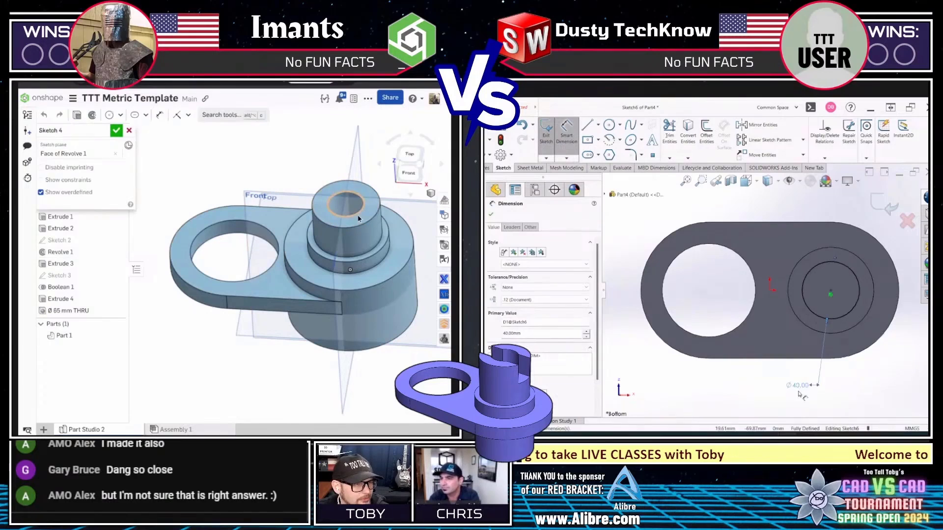
key("n")
Cut the SolidWorks circle 40 mm deep and draw a centre rectangle about 76 by 18 mm over the bore in Onshape
key("e")
key("r")
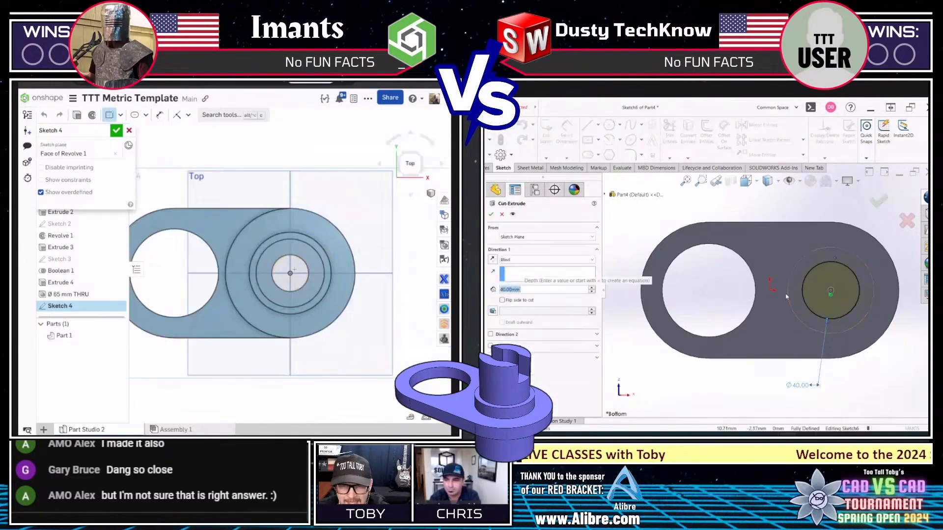
middle_click_drag(785, 297, 778, 337)
left_click(289, 273)
key("Return")
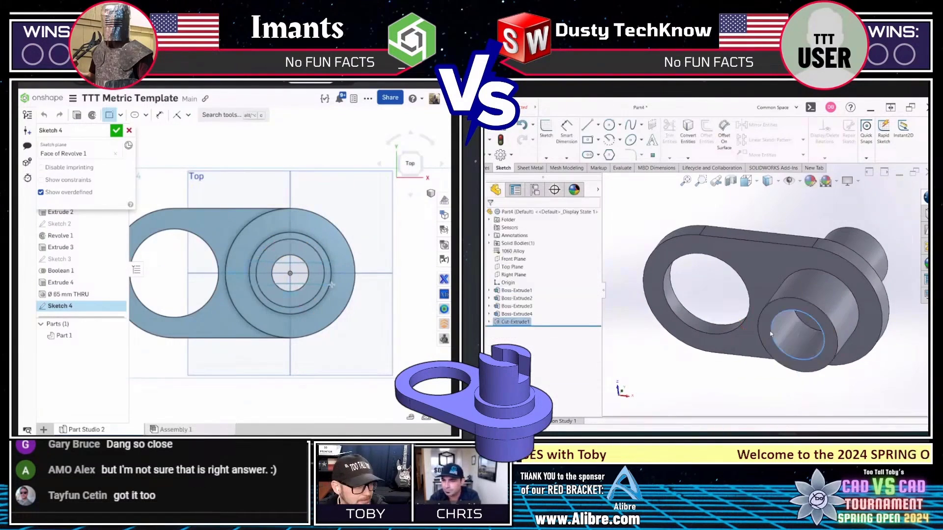
left_click(342, 286)
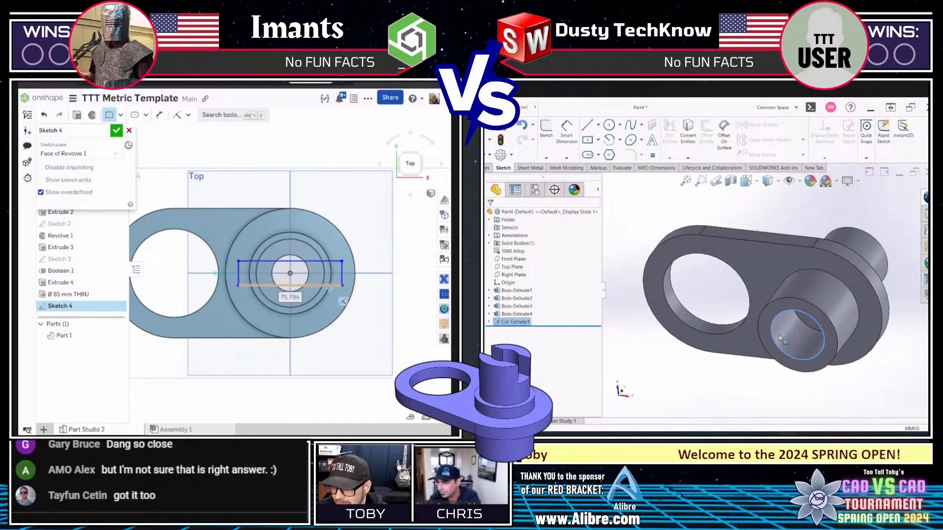
Start a SolidWorks sketch on the floor of the blind 40 mm hole, viewed straight on, and accept the Onshape rectangle's width
middle_click_drag(732, 282, 779, 255)
right_click(833, 295)
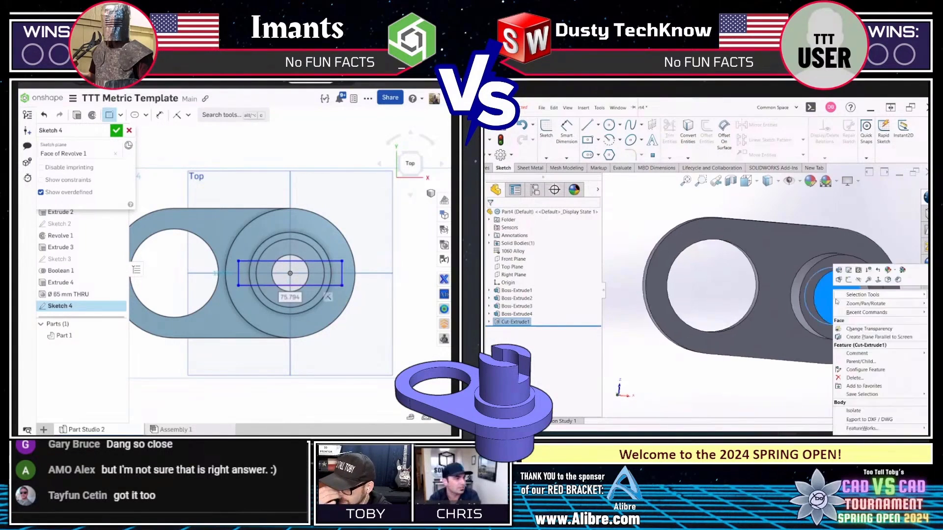
left_click(877, 281)
right_click(833, 294)
key("Return")
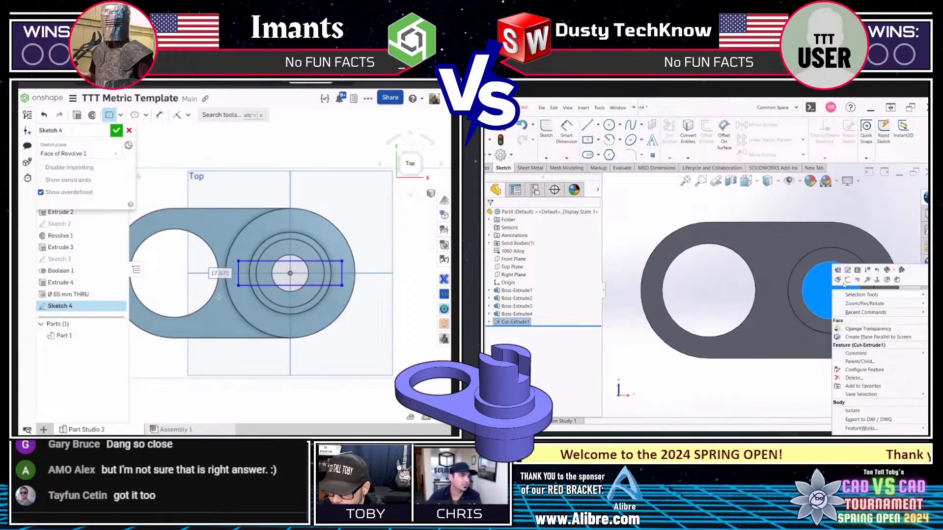
left_click(848, 280)
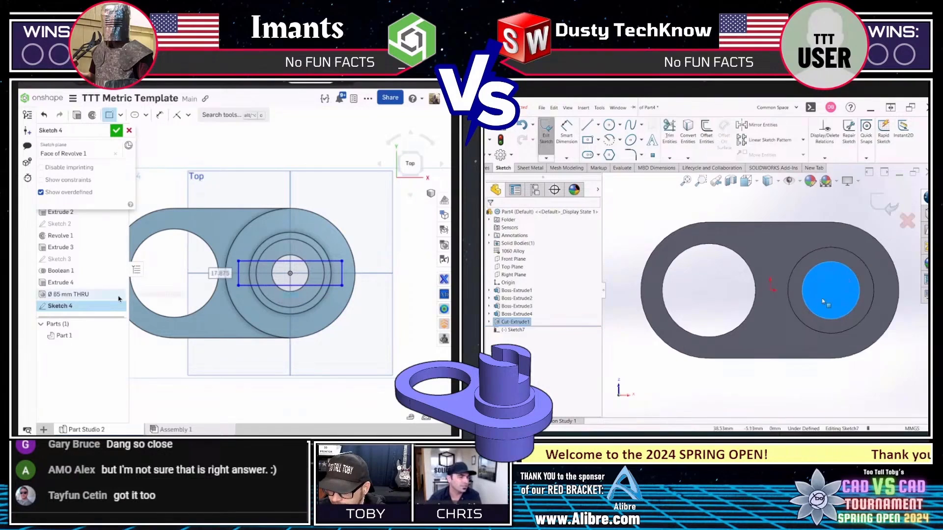
Cut Onshape's rectangle 20 mm deep as a slot and start a circle at the centre of the SolidWorks hole's floor
left_click(608, 125)
key("Return")
key("shift+e")
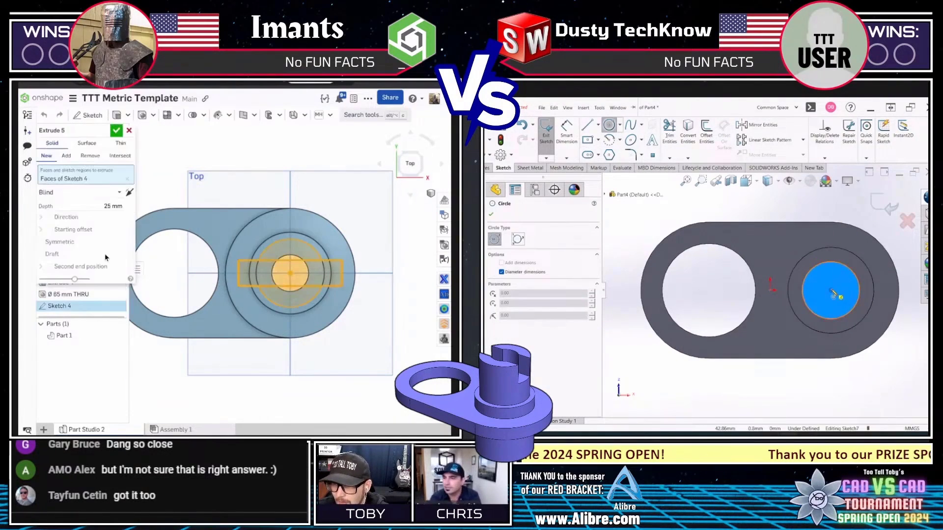
left_click(260, 273)
left_click(830, 290)
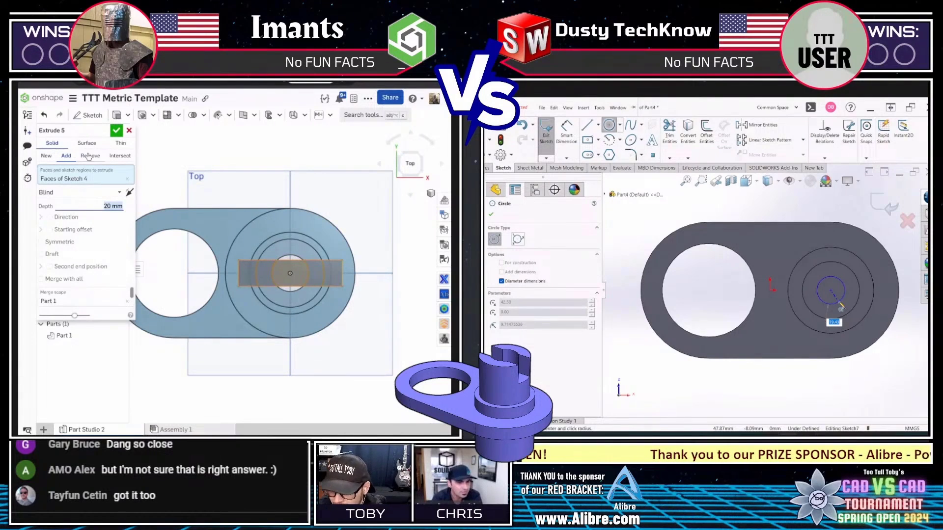
left_click(116, 131)
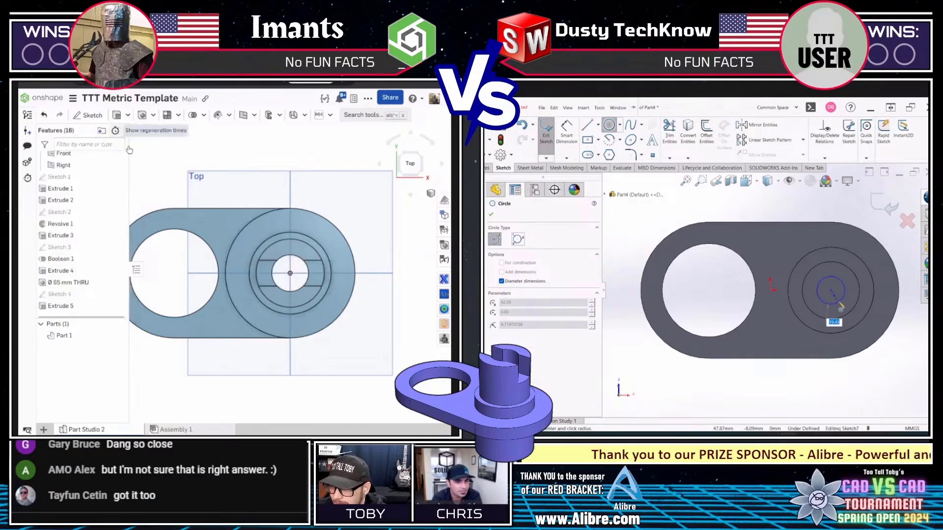
Open the TTT Part Mass custom table for the finished Onshape part
right_click_drag(275, 231, 395, 247)
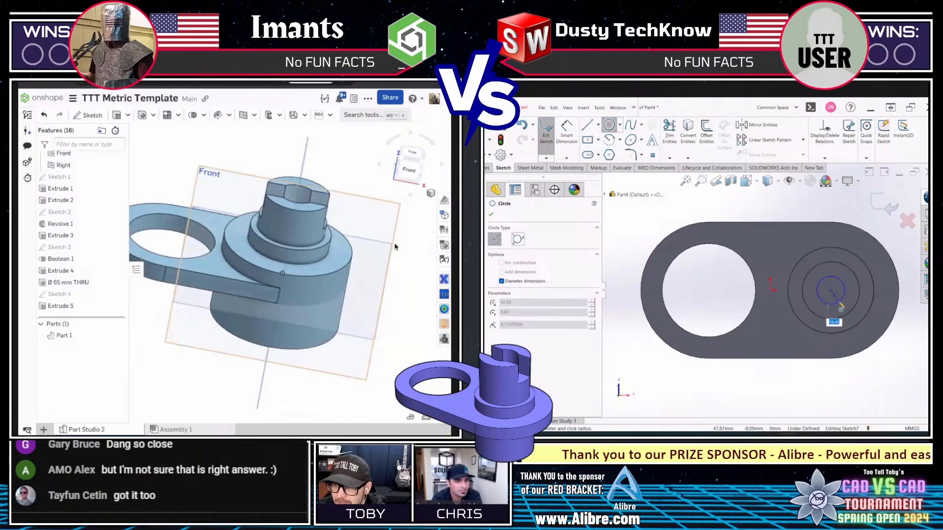
left_click(444, 229)
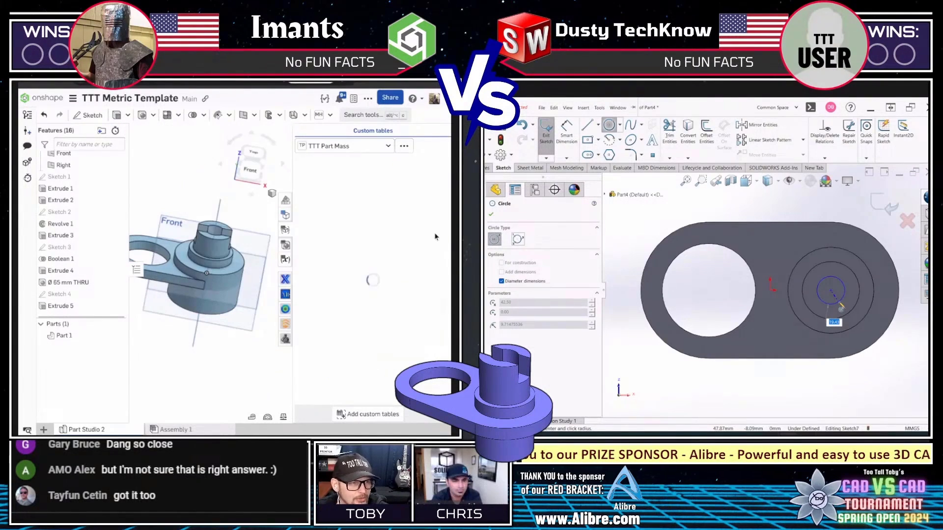